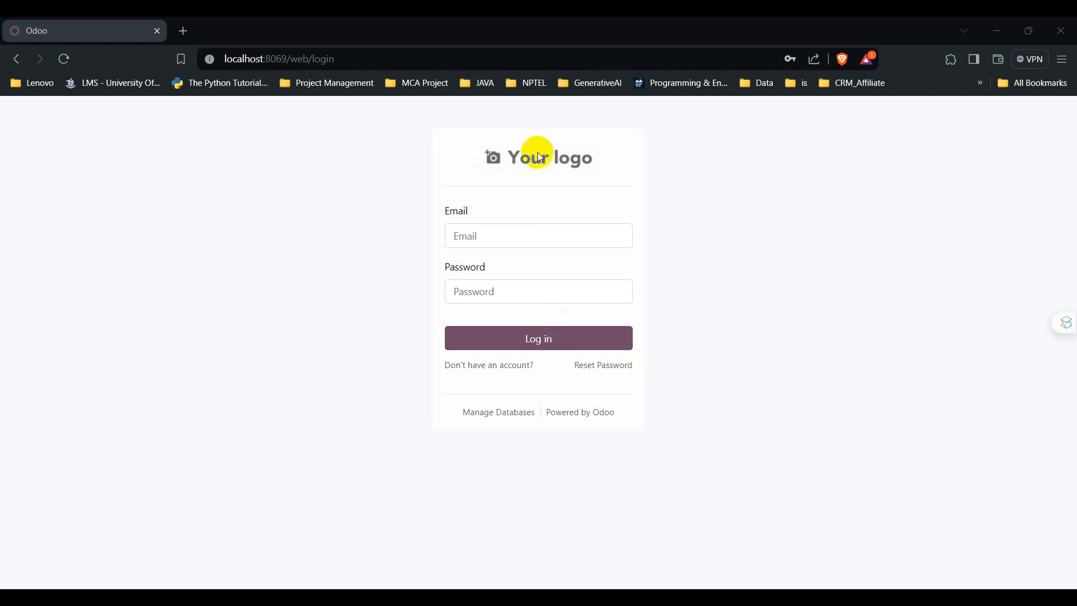
# Step: Sign in to Odoo with the saved administrator login and open the Settings app
pyautogui.click(287, 56)
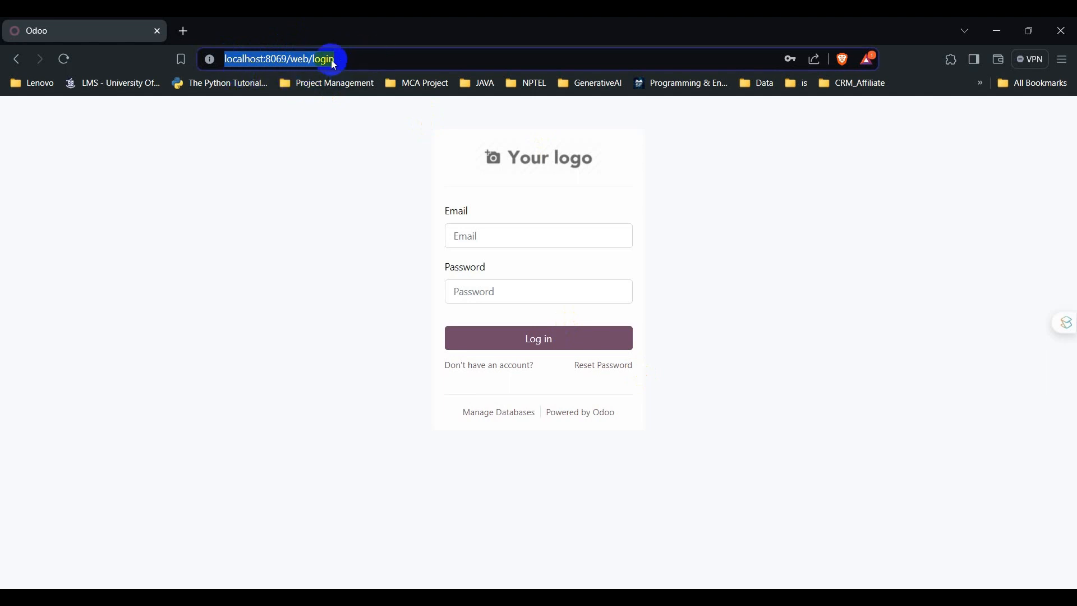
pyautogui.click(499, 236)
pyautogui.click(584, 276)
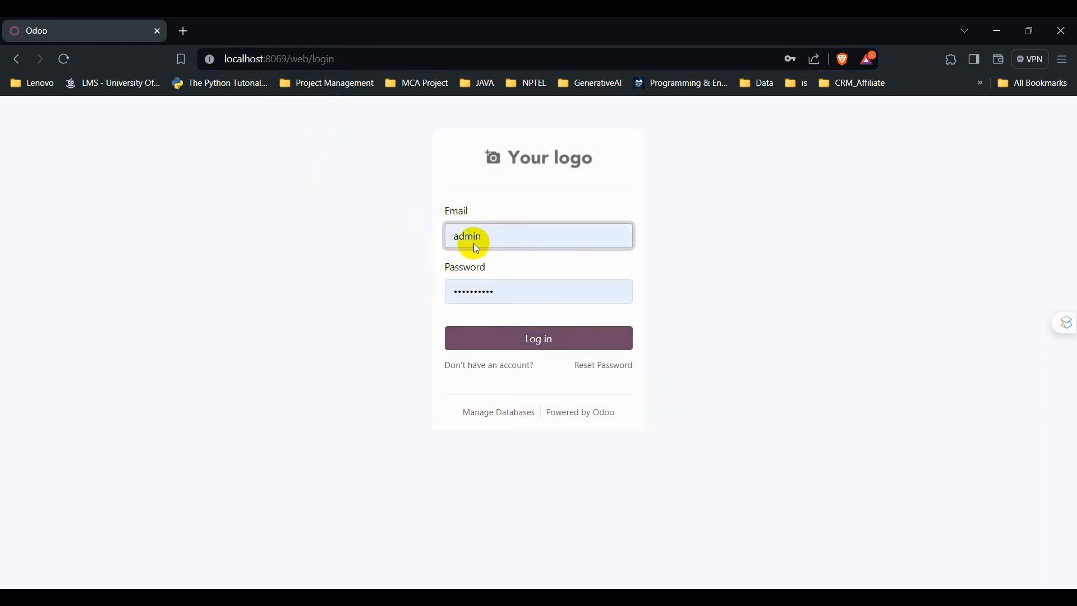
pyautogui.click(540, 339)
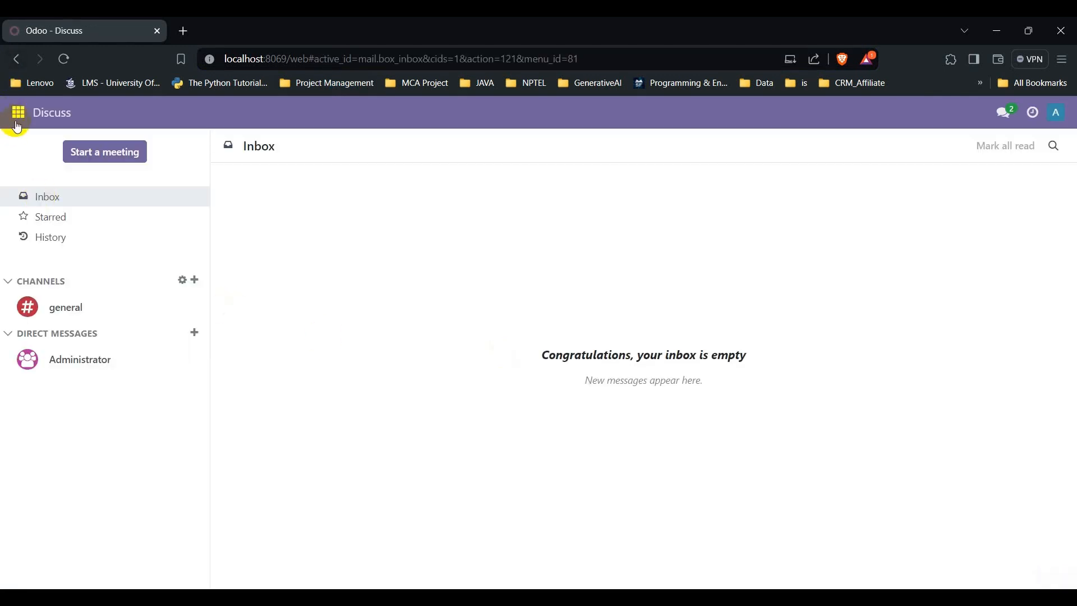
pyautogui.click(18, 114)
pyautogui.click(43, 393)
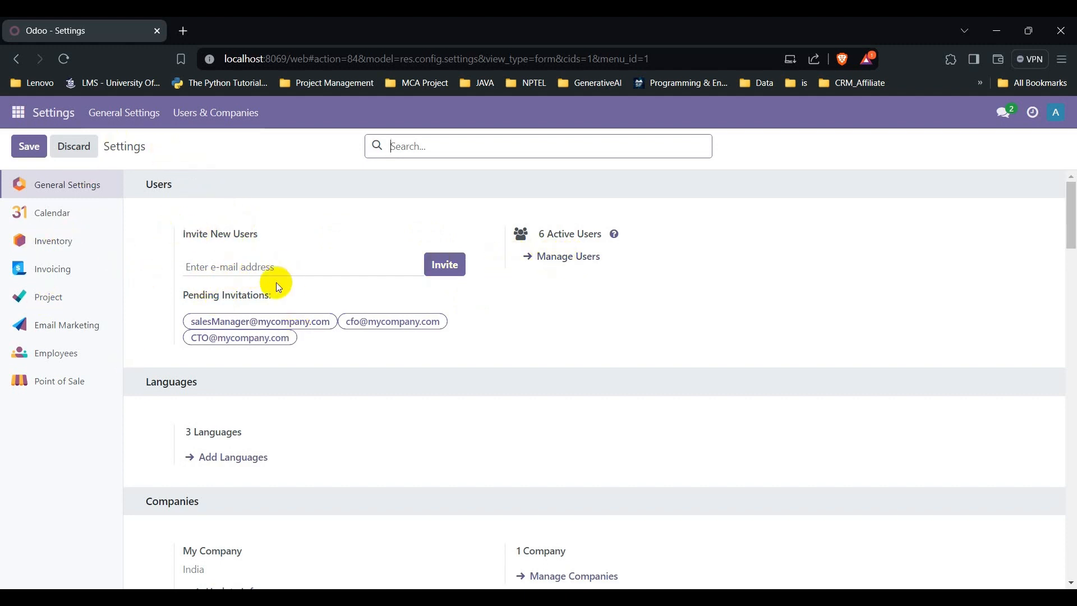
# Step: Open the internal Users list via Manage Users in General Settings
pyautogui.click(234, 268)
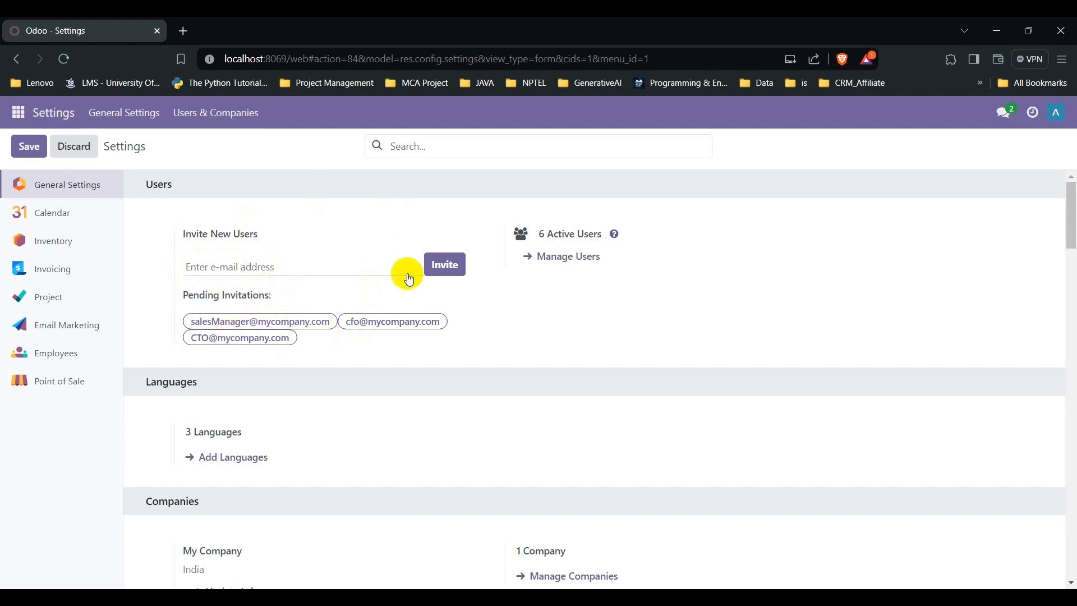
pyautogui.click(558, 262)
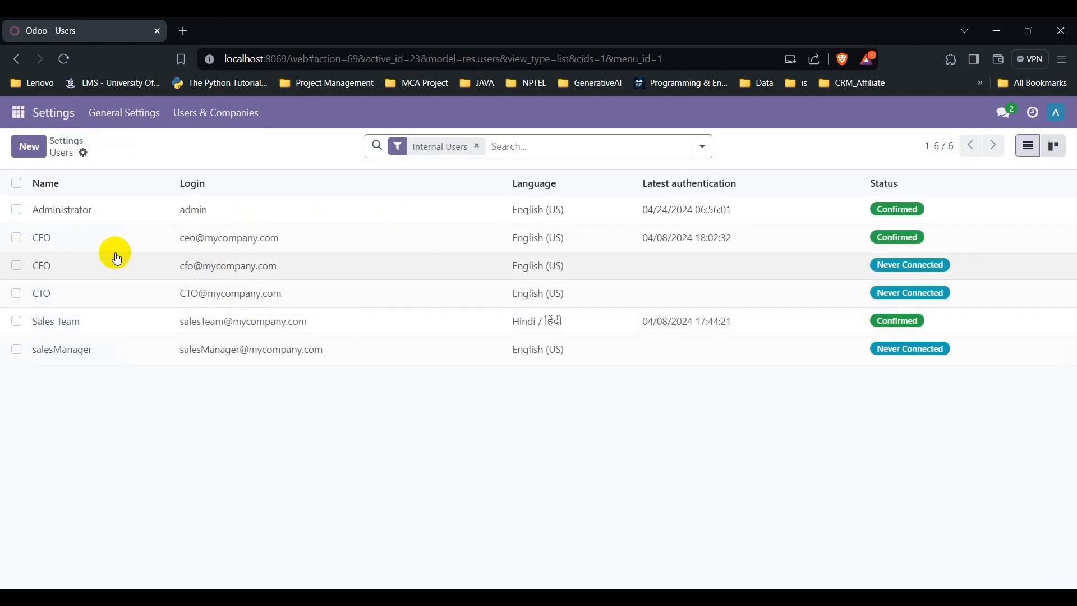
# Step: Create a new user record named NormalUser and enter the user's e-mail address
pyautogui.click(29, 146)
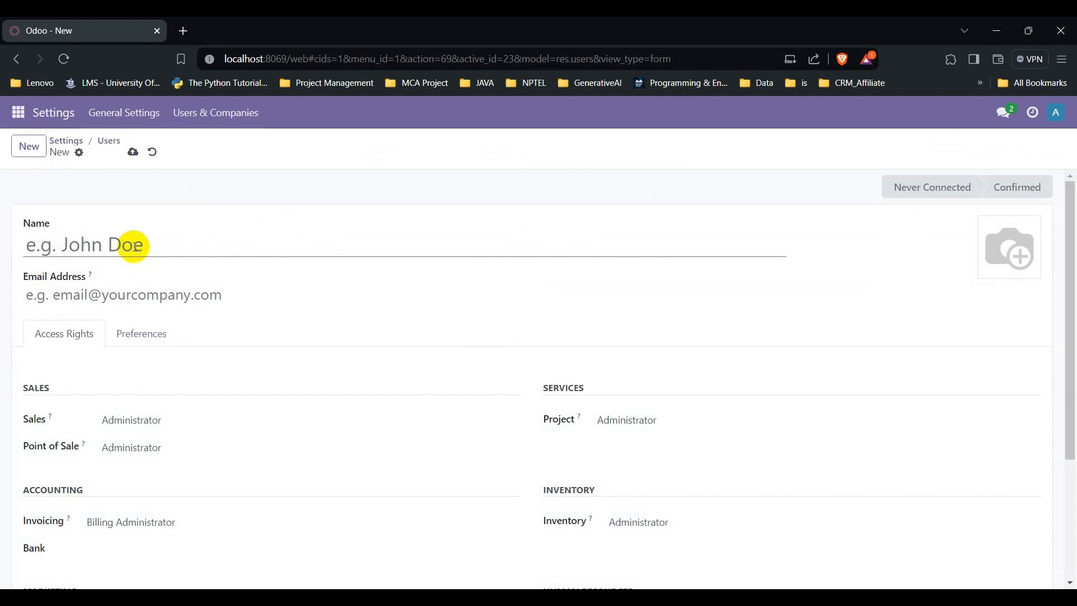
pyautogui.write('Norm')
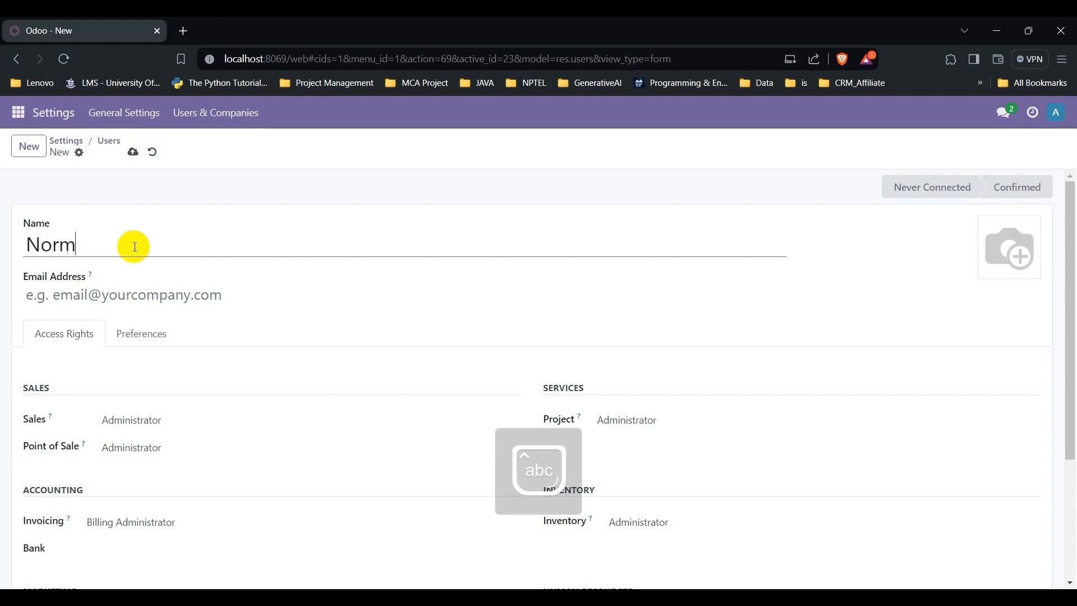
pyautogui.write('alUser')
pyautogui.click(85, 298)
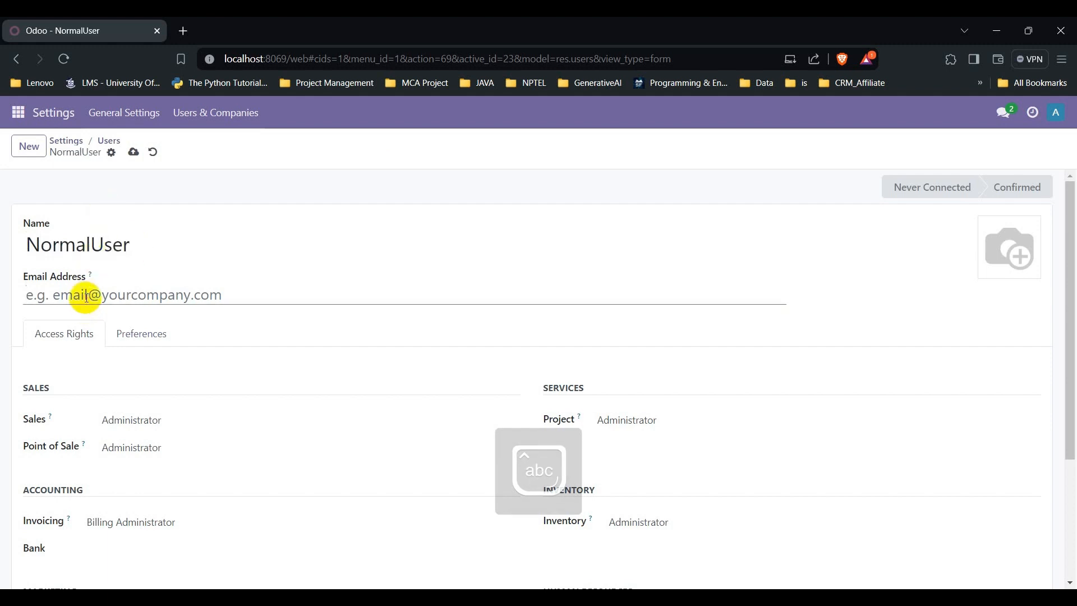
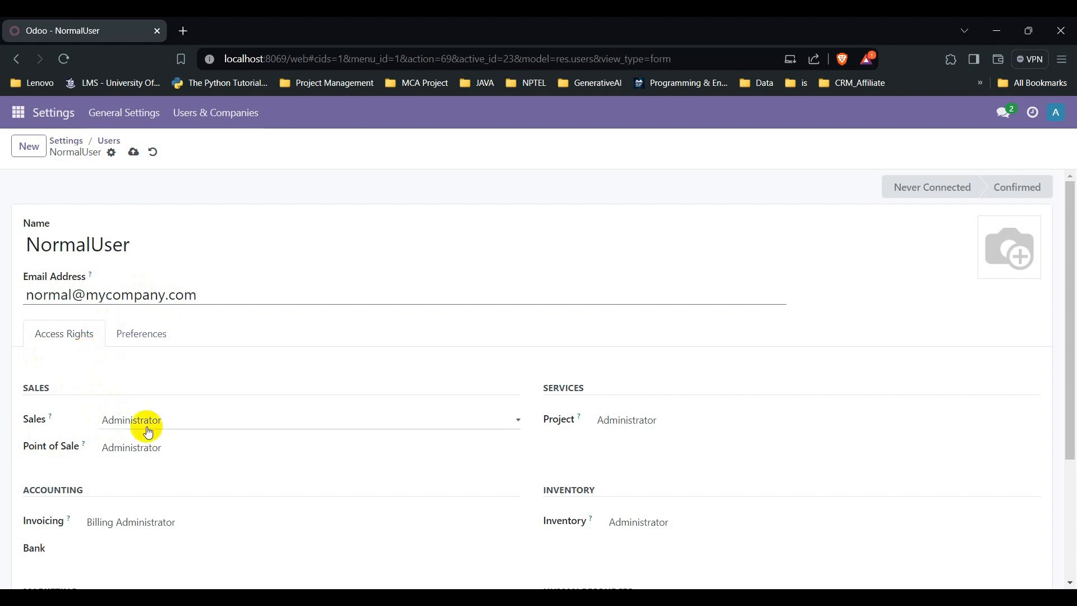
# Step: Set Sales to all documents, Point of Sale, Project and Inventory to User, and Invoicing to Billing
pyautogui.scroll(-3, 128, 428)
pyautogui.scroll(3, 39, 274)
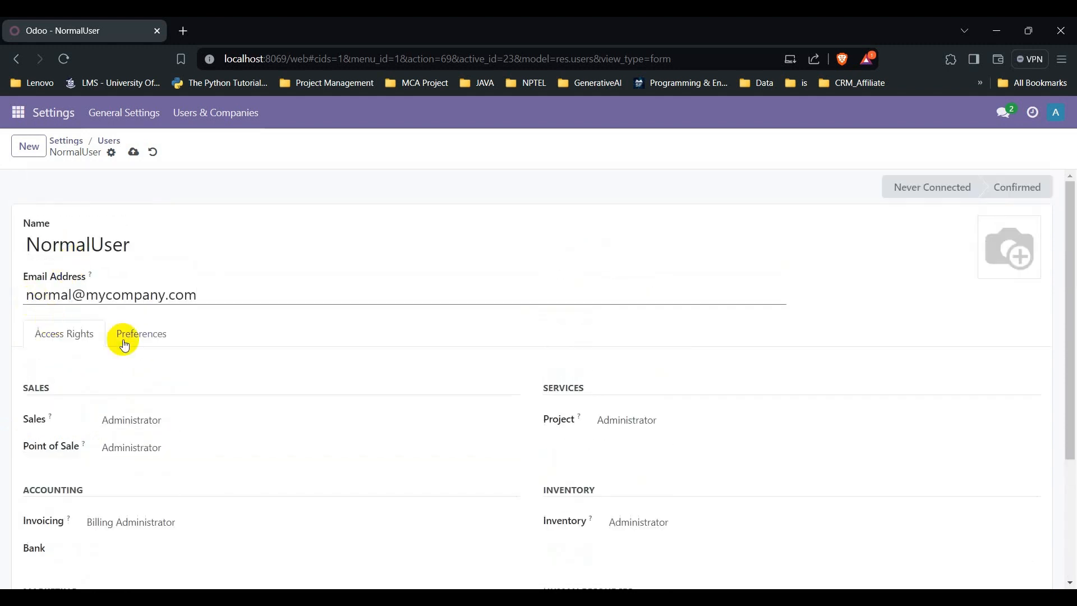
pyautogui.click(183, 418)
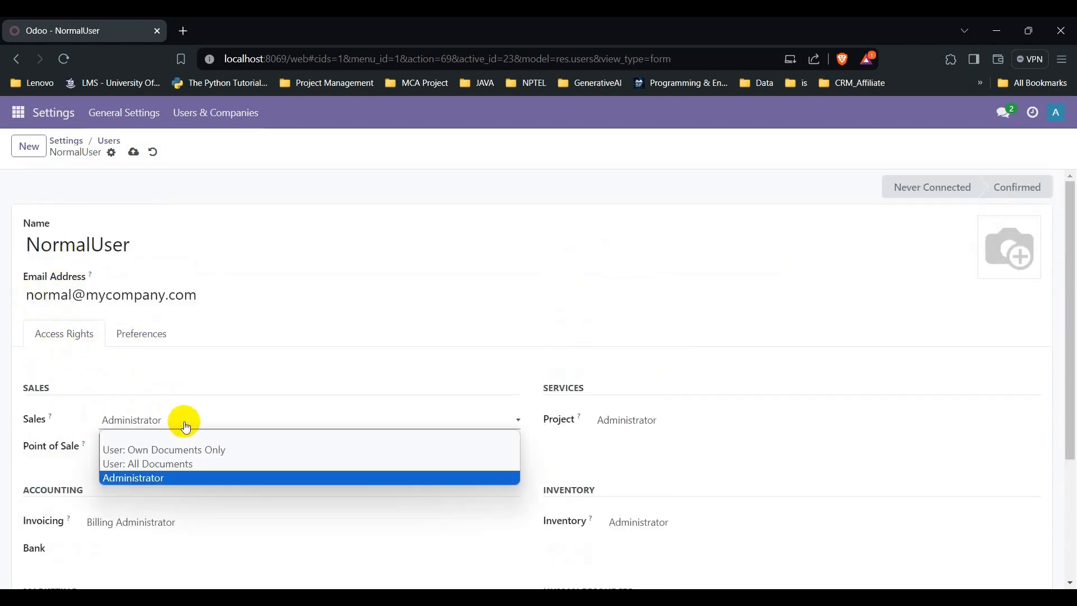
pyautogui.click(177, 464)
pyautogui.scroll(-3, 123, 438)
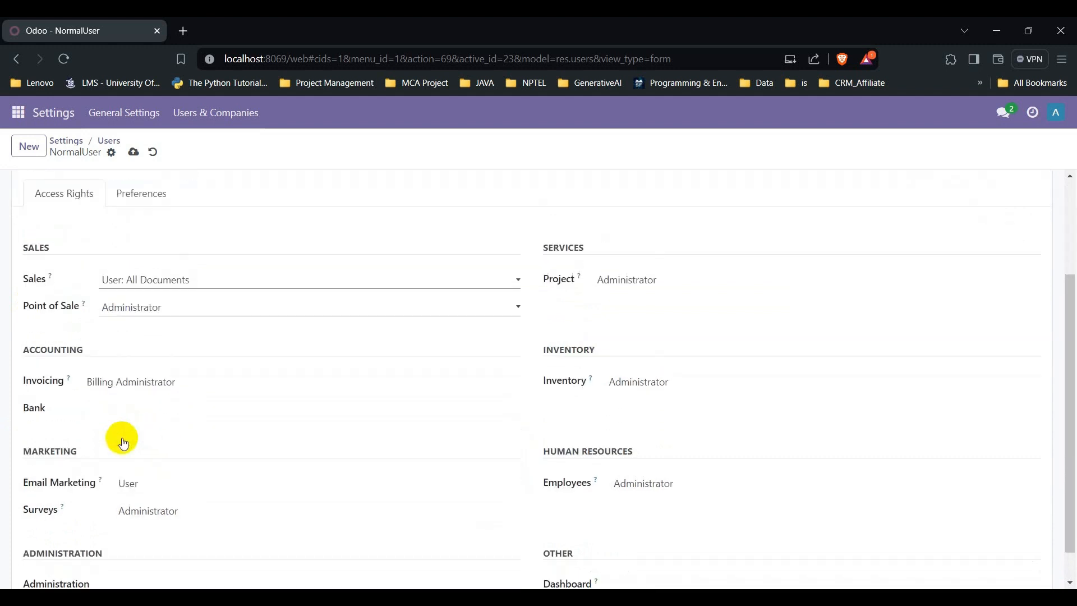
pyautogui.click(144, 307)
pyautogui.click(144, 335)
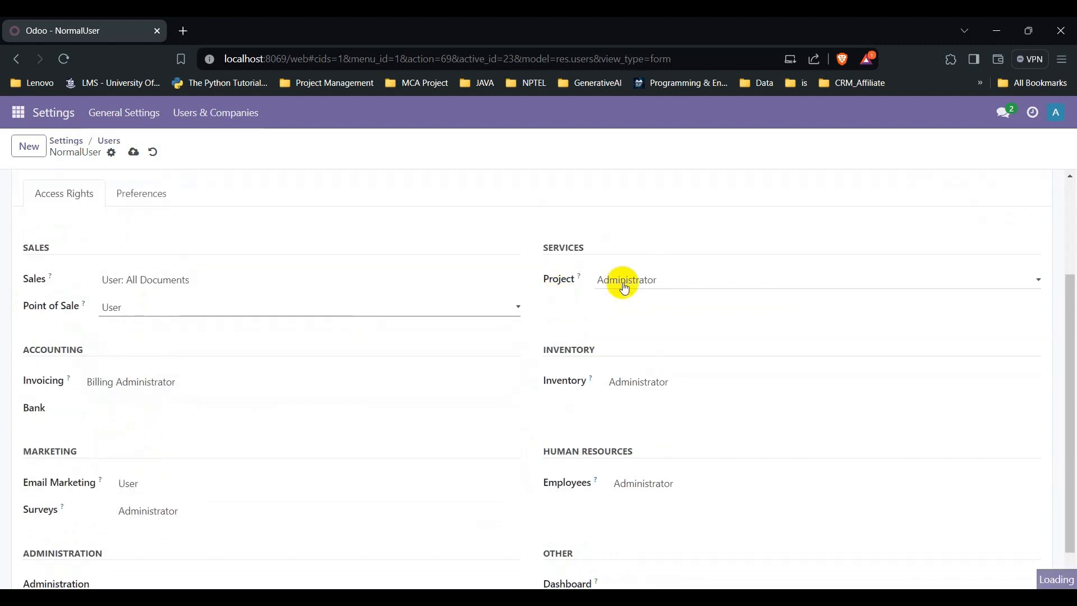
pyautogui.click(625, 288)
pyautogui.click(581, 307)
pyautogui.click(171, 381)
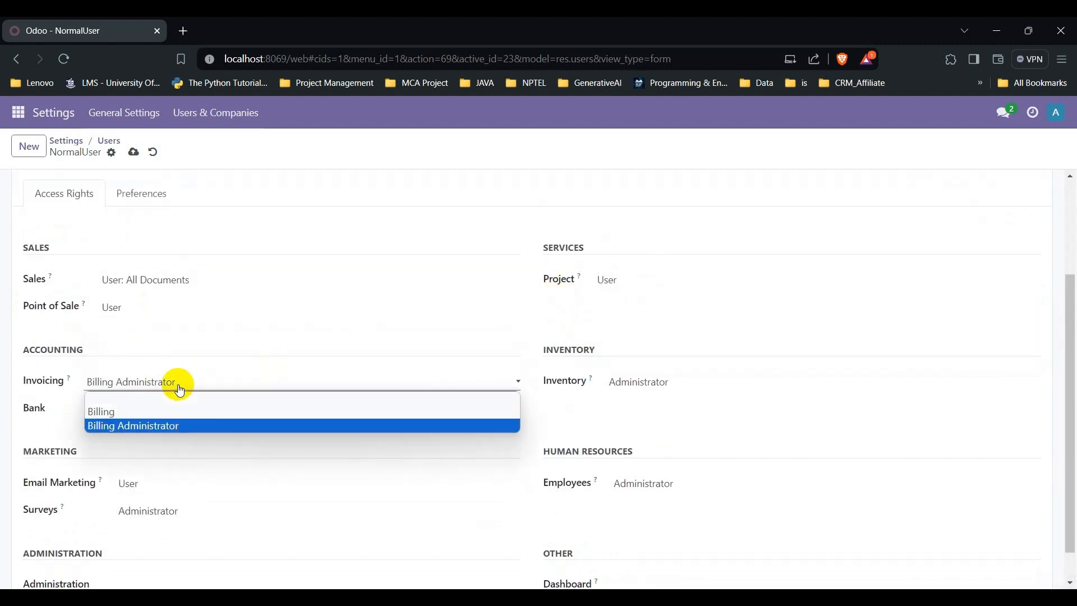
pyautogui.click(160, 414)
pyautogui.click(654, 381)
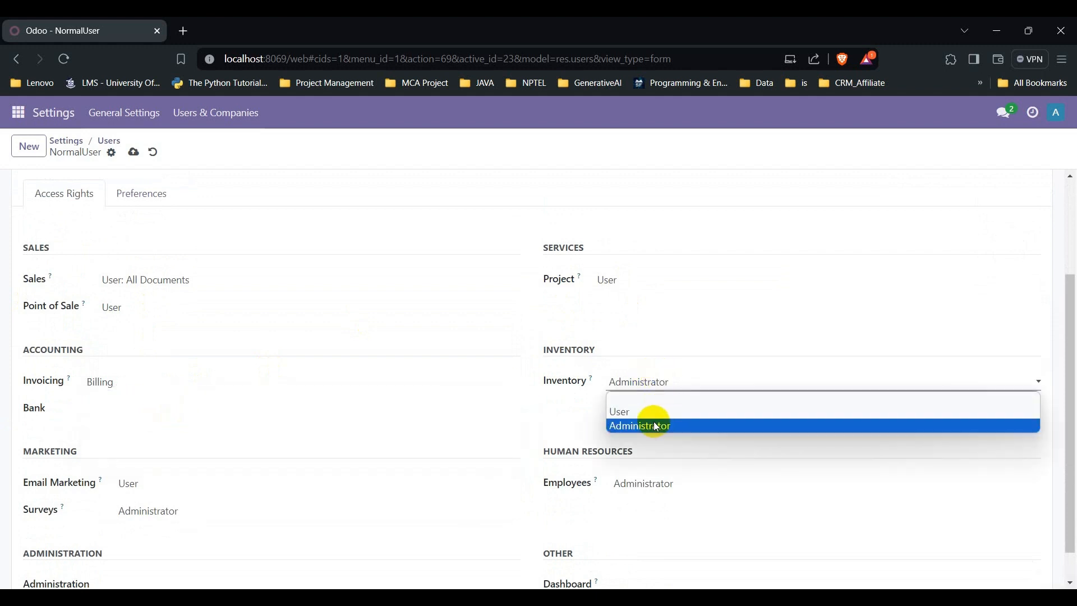
pyautogui.click(647, 410)
# Step: Clear Employees access and set Email Marketing and Surveys to User
pyautogui.scroll(-1, 535, 433)
pyautogui.click(686, 447)
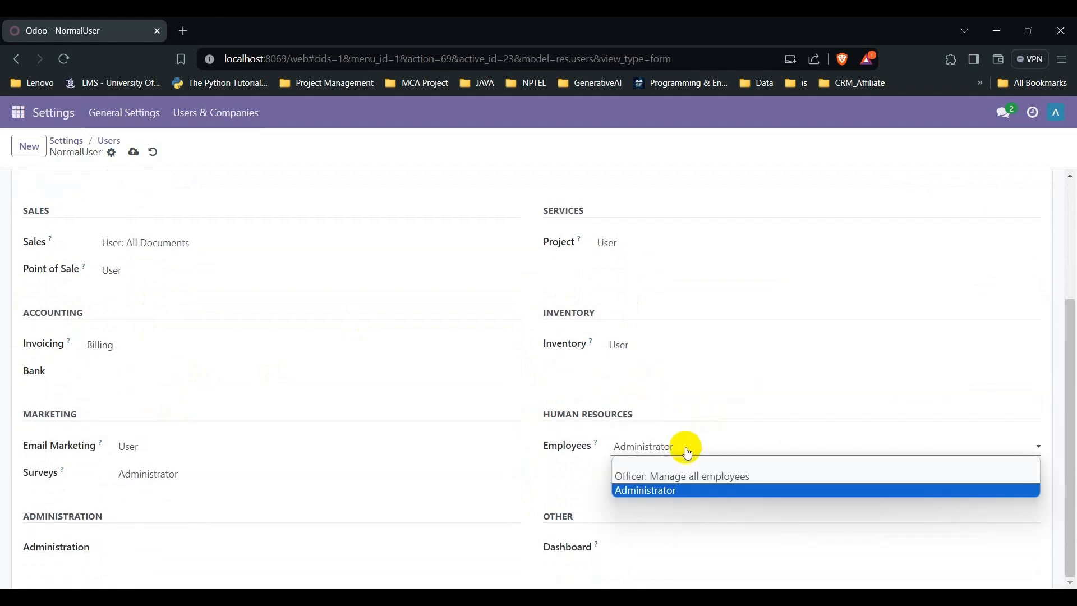
pyautogui.click(671, 462)
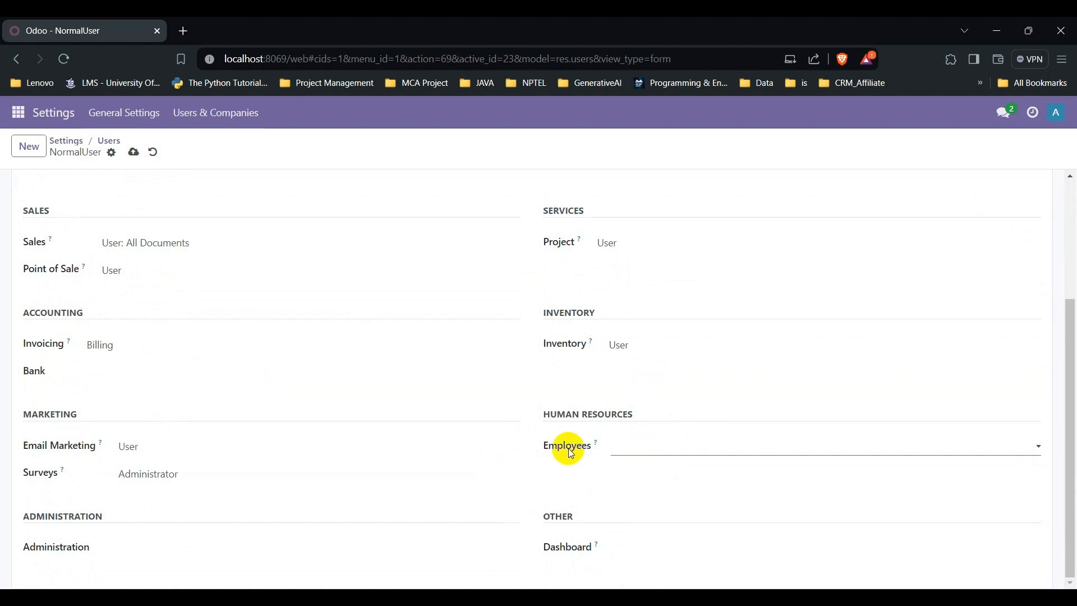
pyautogui.click(647, 448)
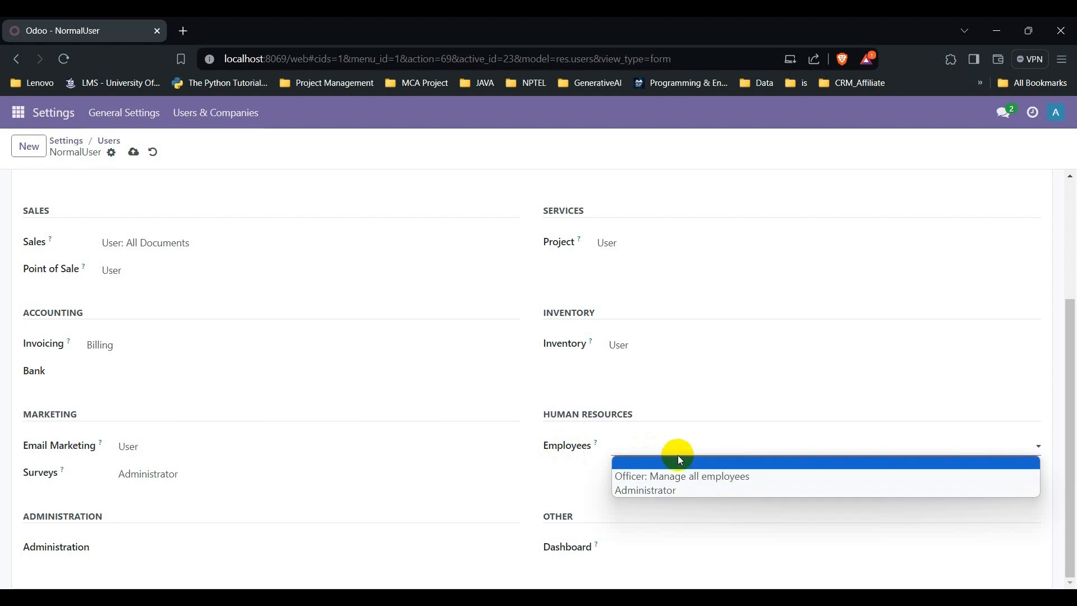
pyautogui.click(648, 464)
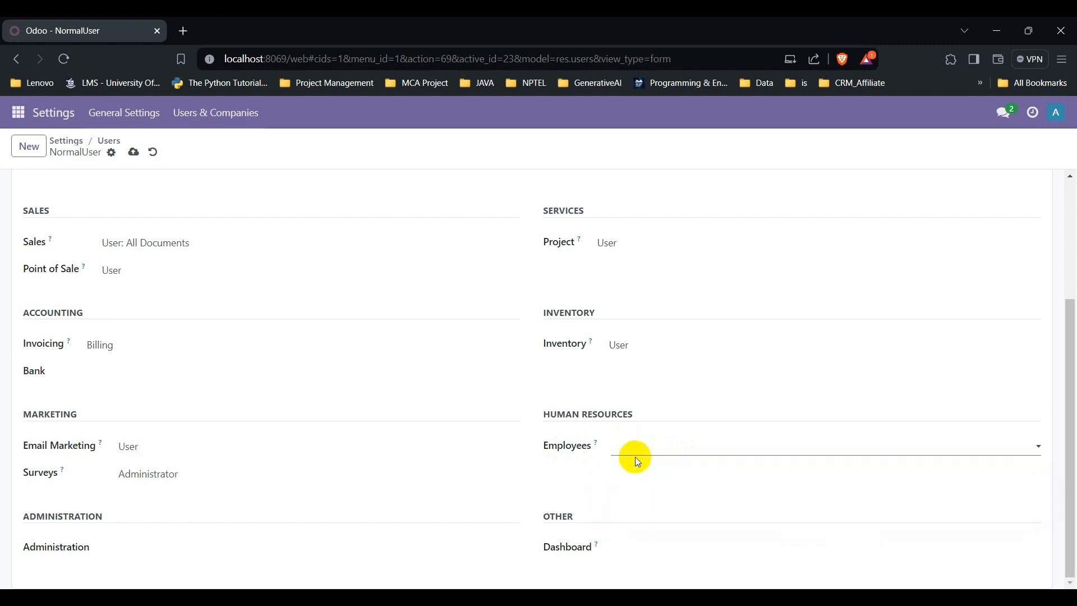
pyautogui.click(178, 452)
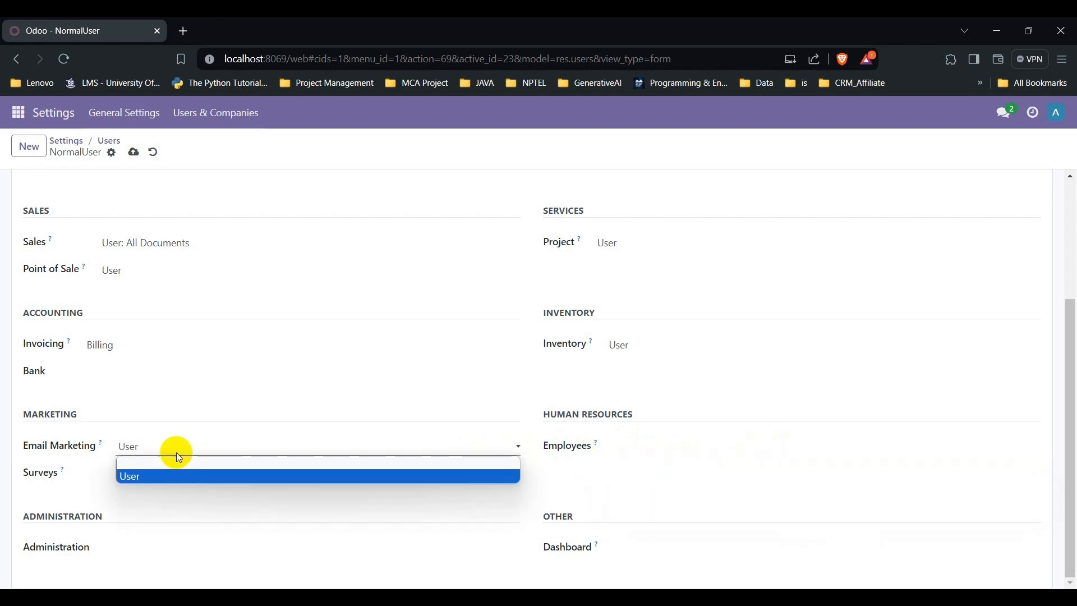
pyautogui.click(153, 477)
pyautogui.click(149, 482)
pyautogui.click(149, 504)
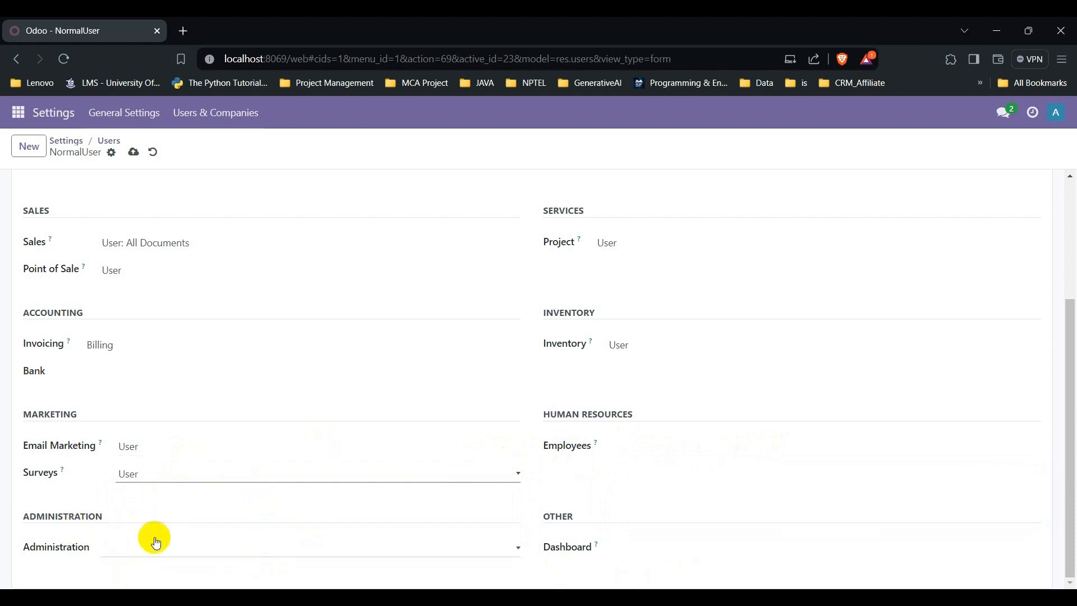
pyautogui.scroll(1, 311, 424)
pyautogui.scroll(2, 311, 424)
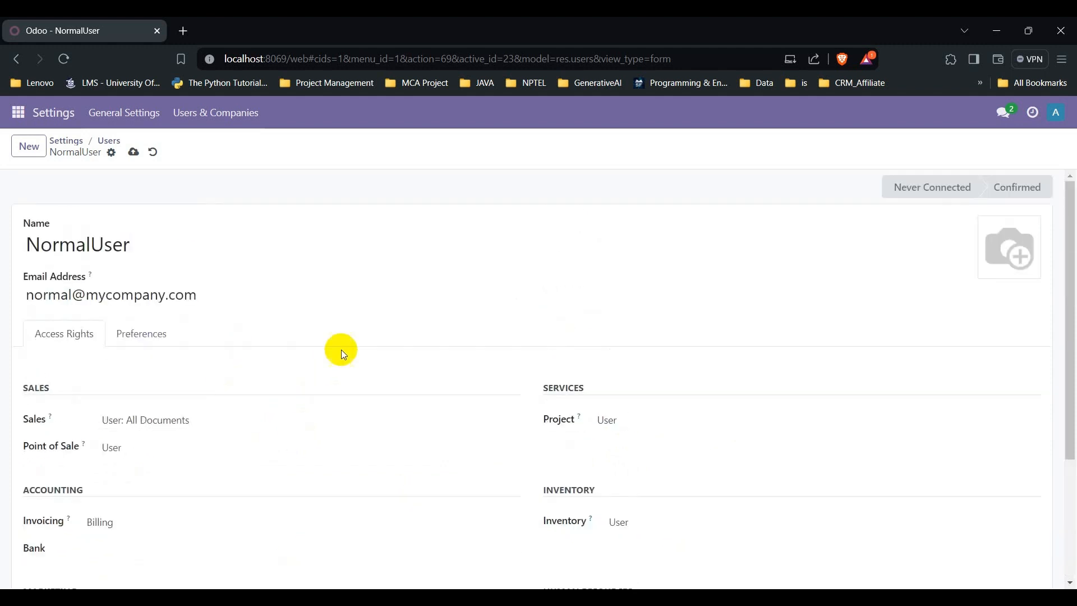
# Step: Set NormalUser's notifications to Handle in Odoo, keep English (US) language, and save the user
pyautogui.click(137, 341)
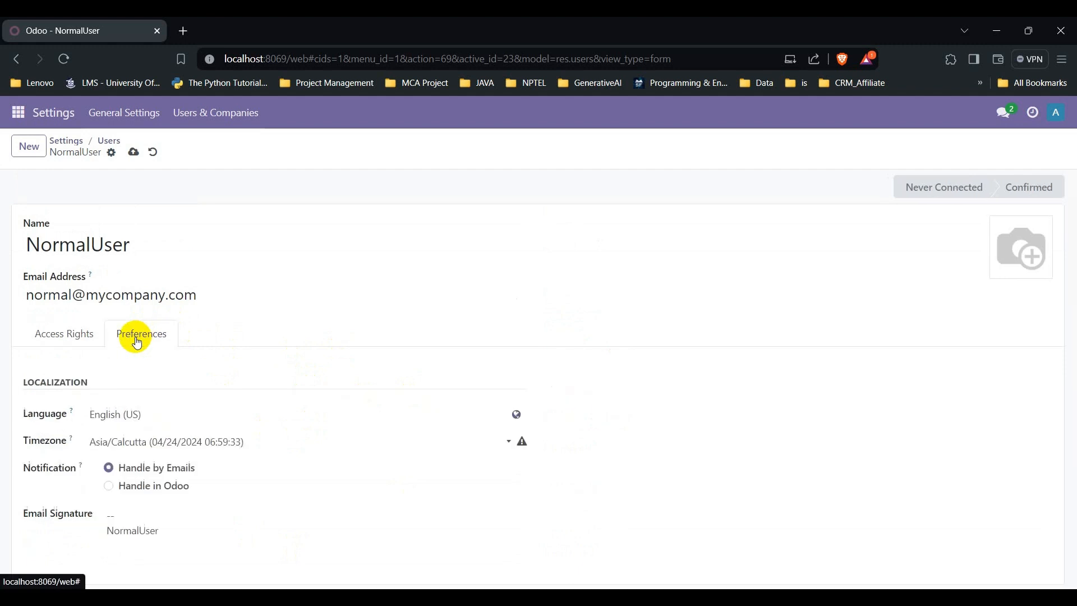
pyautogui.click(144, 489)
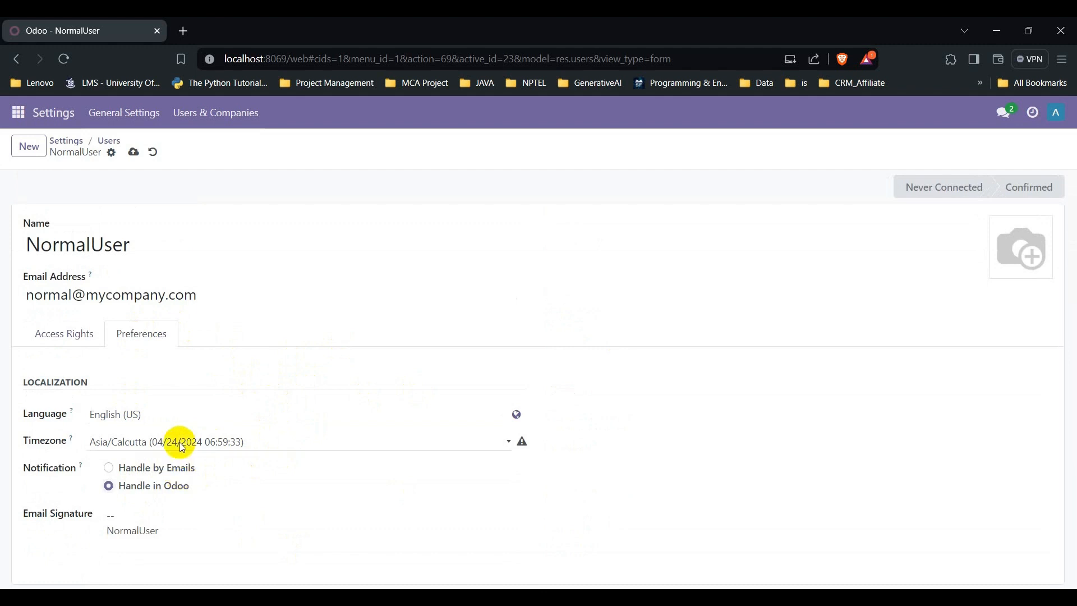
pyautogui.click(145, 530)
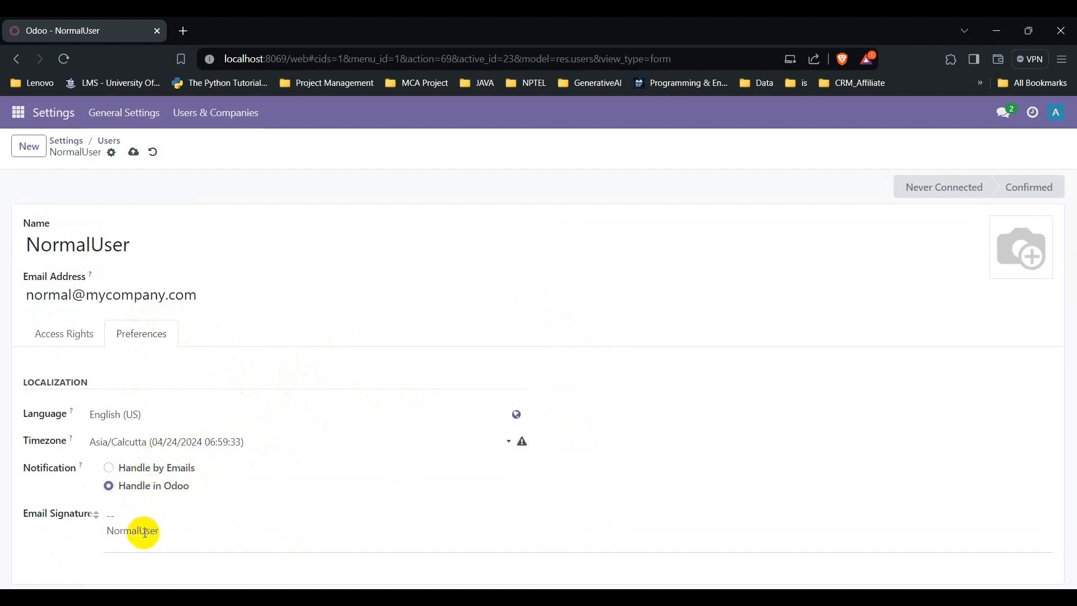
pyautogui.moveTo(117, 531); pyautogui.dragTo(192, 531)
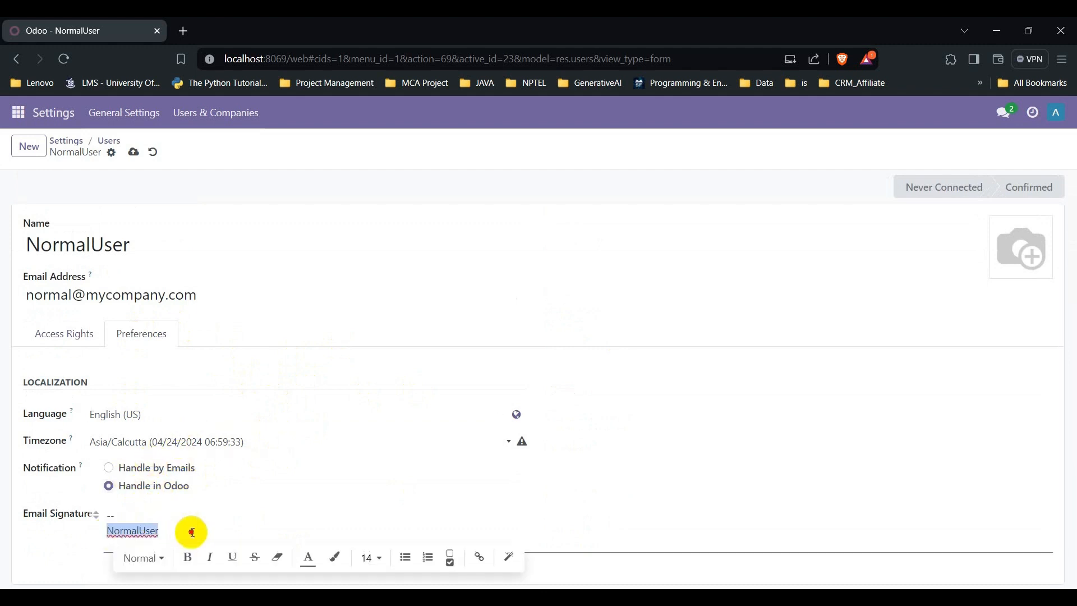
pyautogui.click(128, 421)
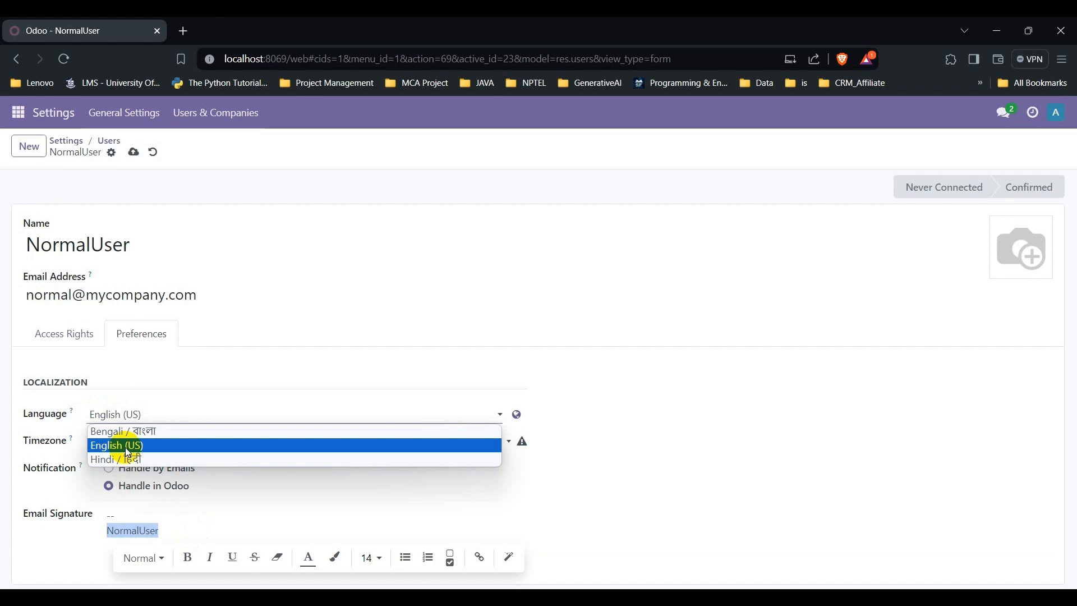
pyautogui.click(126, 447)
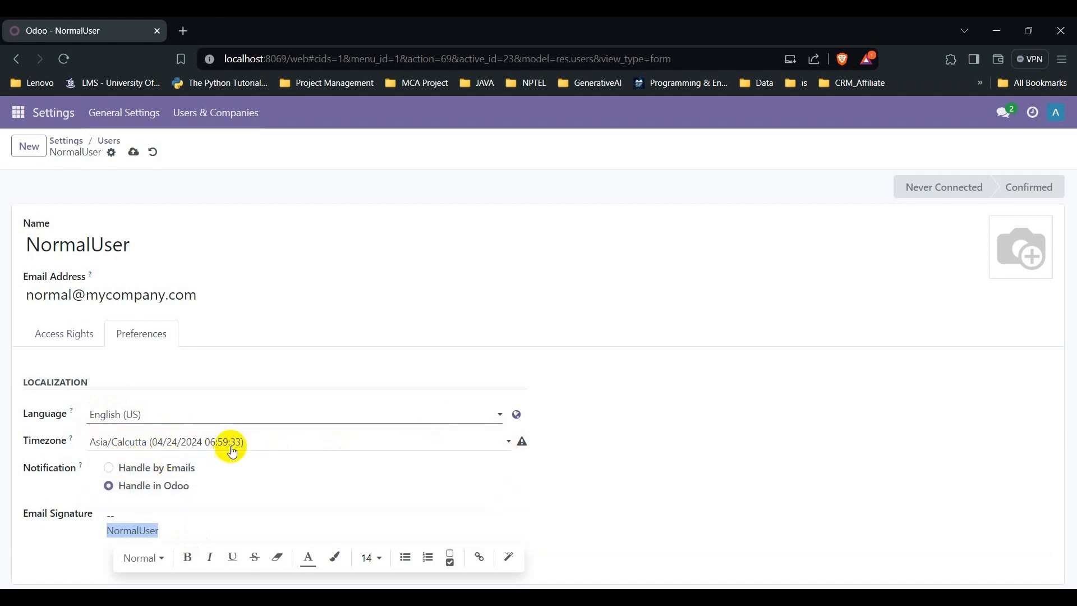
pyautogui.click(138, 155)
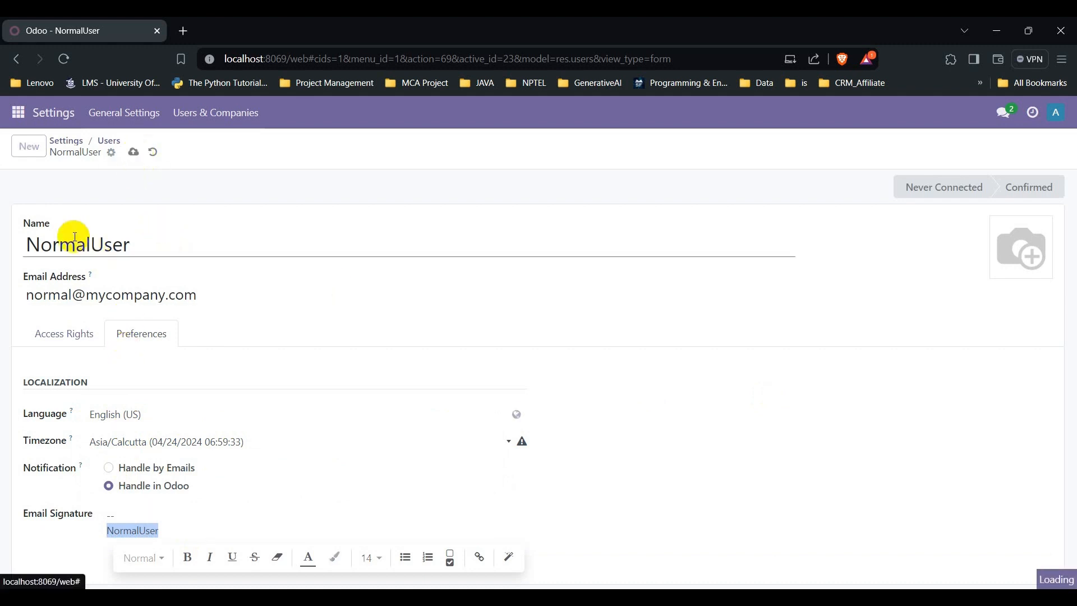
# Step: Select the saved user's login e-mail, then return to General Settings
pyautogui.tripleClick(109, 294)
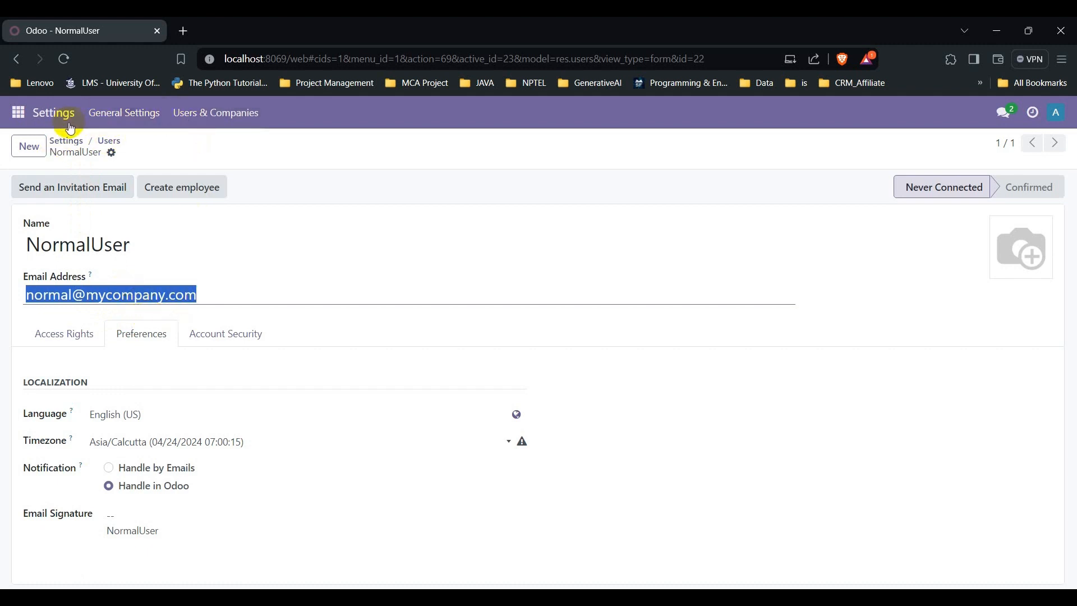
pyautogui.click(106, 119)
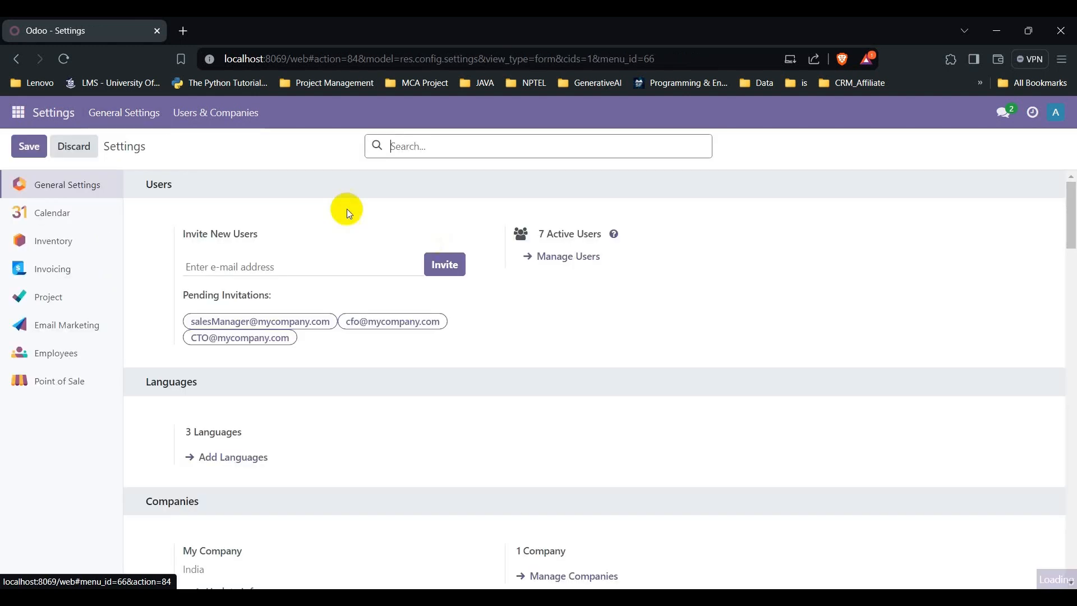
# Step: Open the Users list, tick NormalUser, and look through then close the Actions menu
pyautogui.click(583, 258)
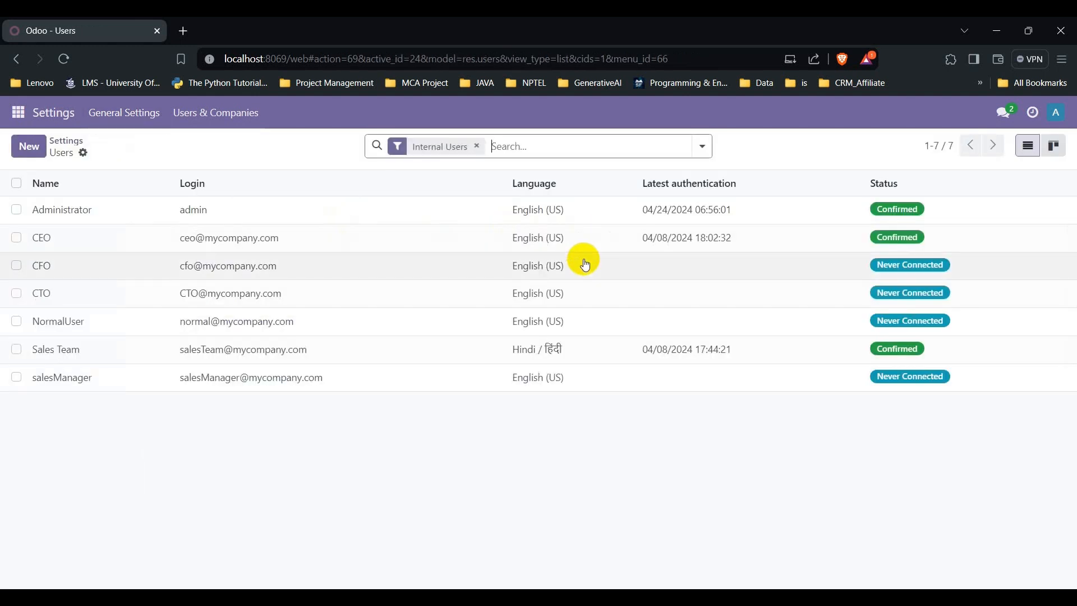
pyautogui.click(14, 320)
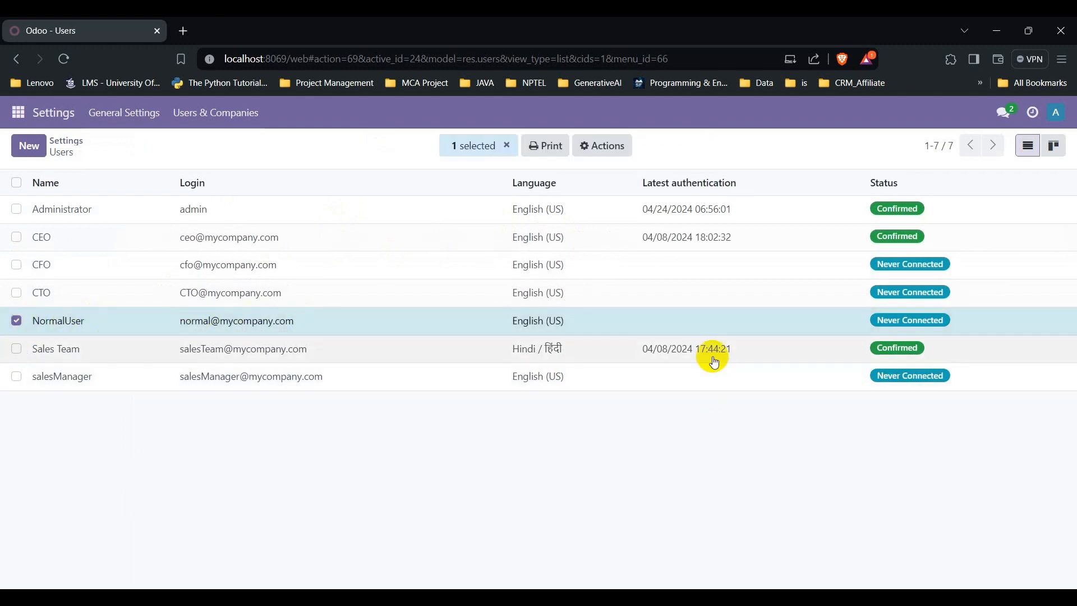
pyautogui.rightClick(675, 325)
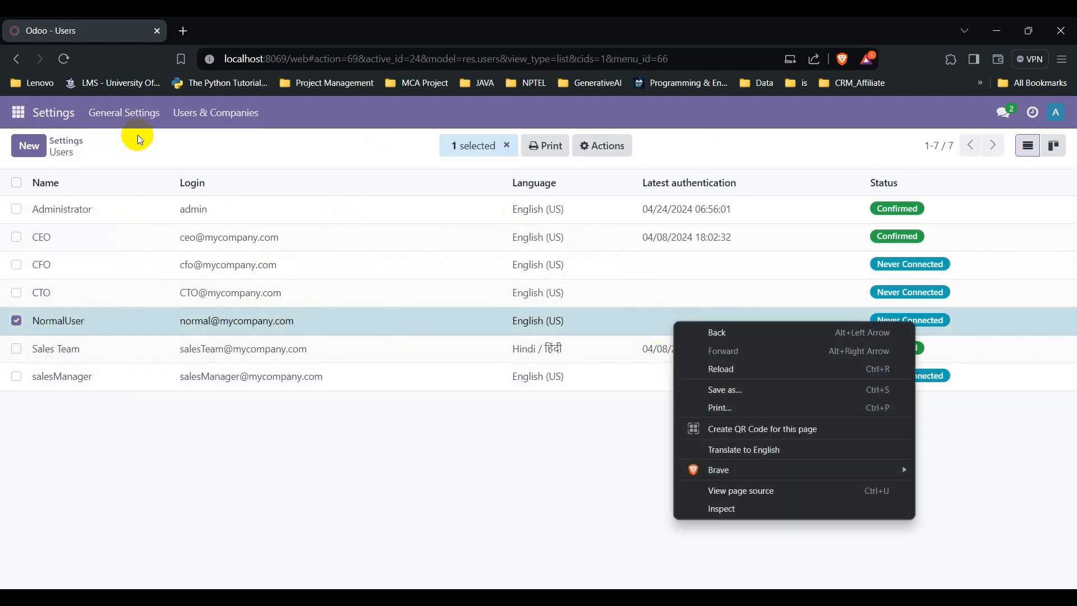
pyautogui.click(602, 145)
pyautogui.click(602, 145)
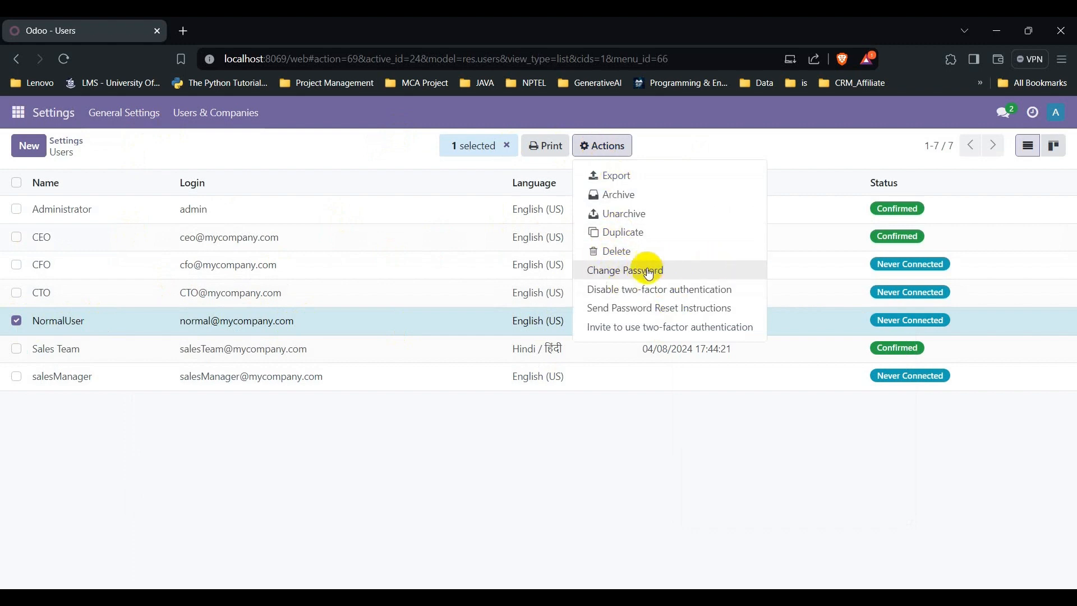
pyautogui.click(662, 422)
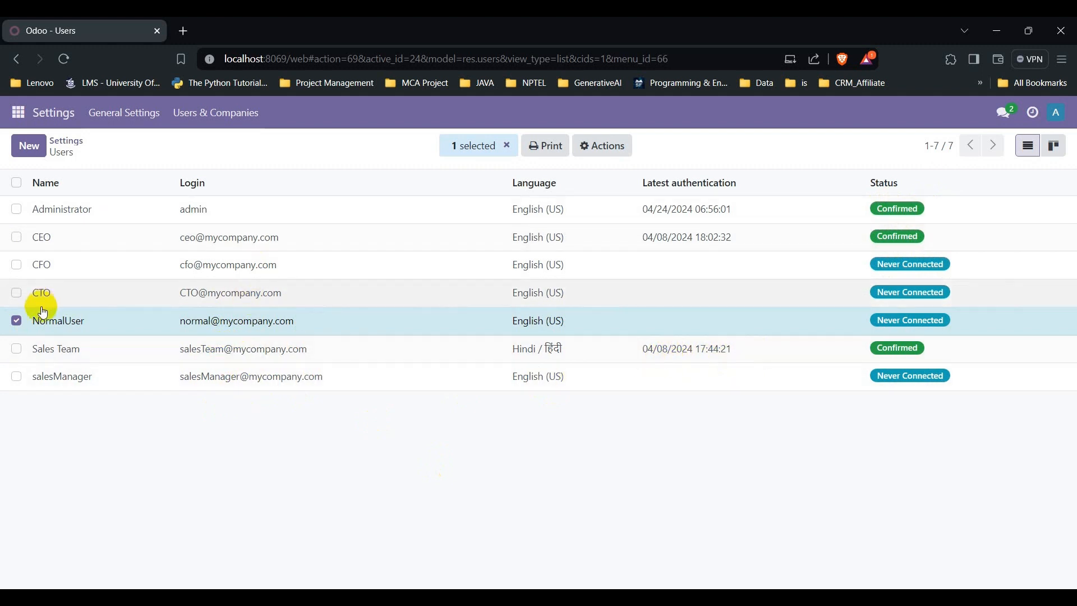
# Step: Change NormalUser's password from the Actions menu, declining the browser's save-password prompt
pyautogui.click(611, 144)
pyautogui.click(642, 269)
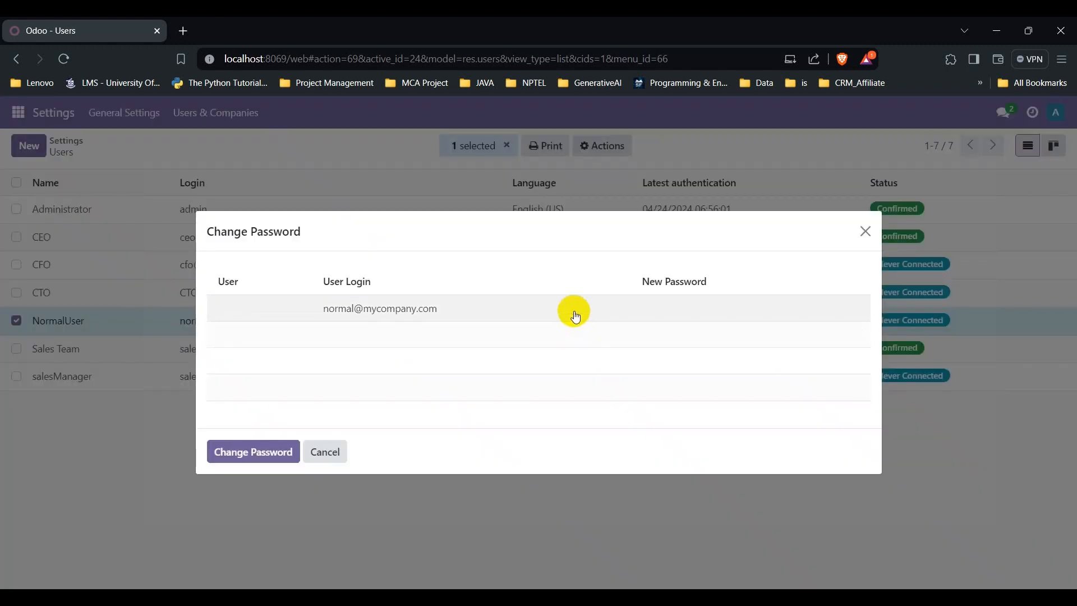
pyautogui.click(660, 318)
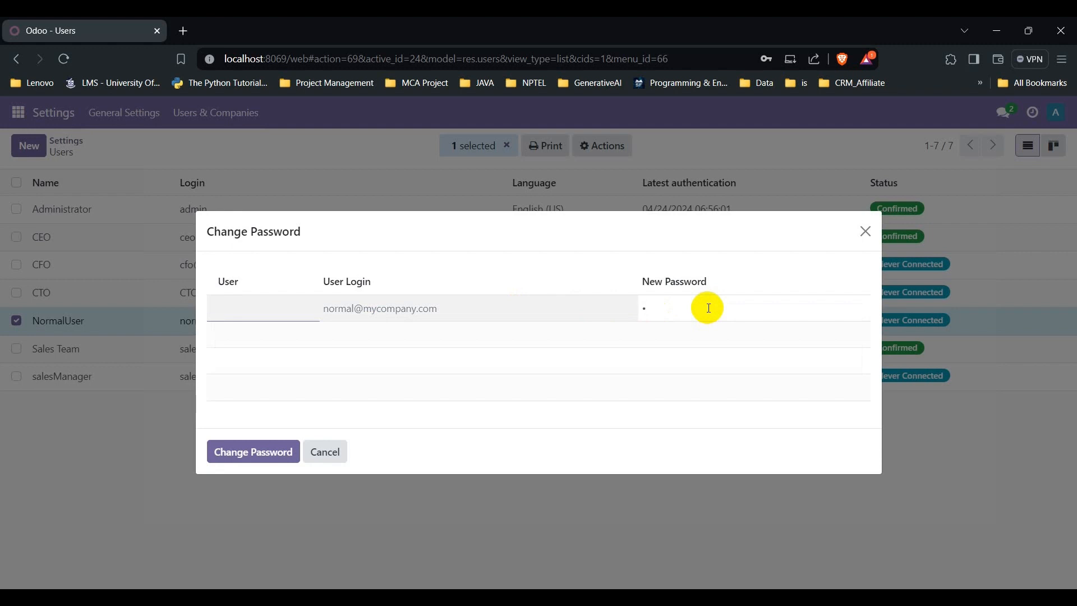
pyautogui.click(238, 50)
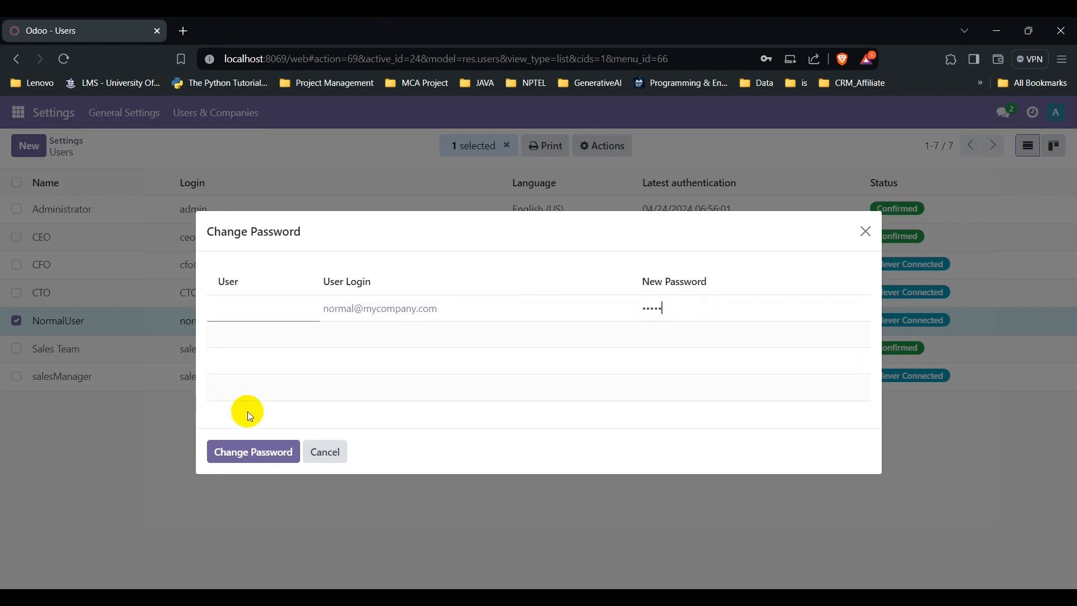
pyautogui.click(253, 451)
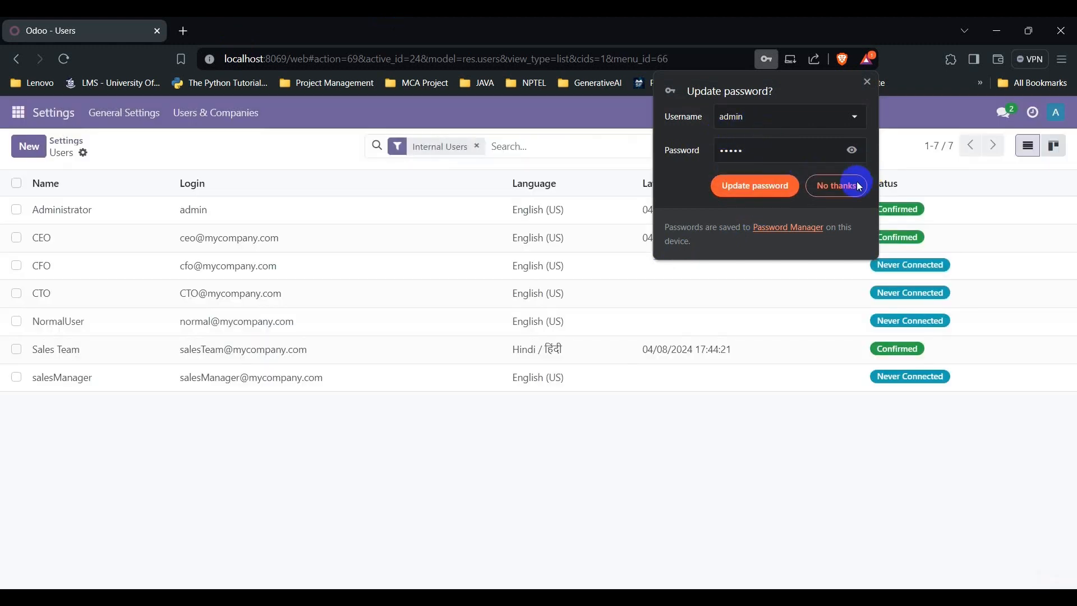
pyautogui.click(853, 187)
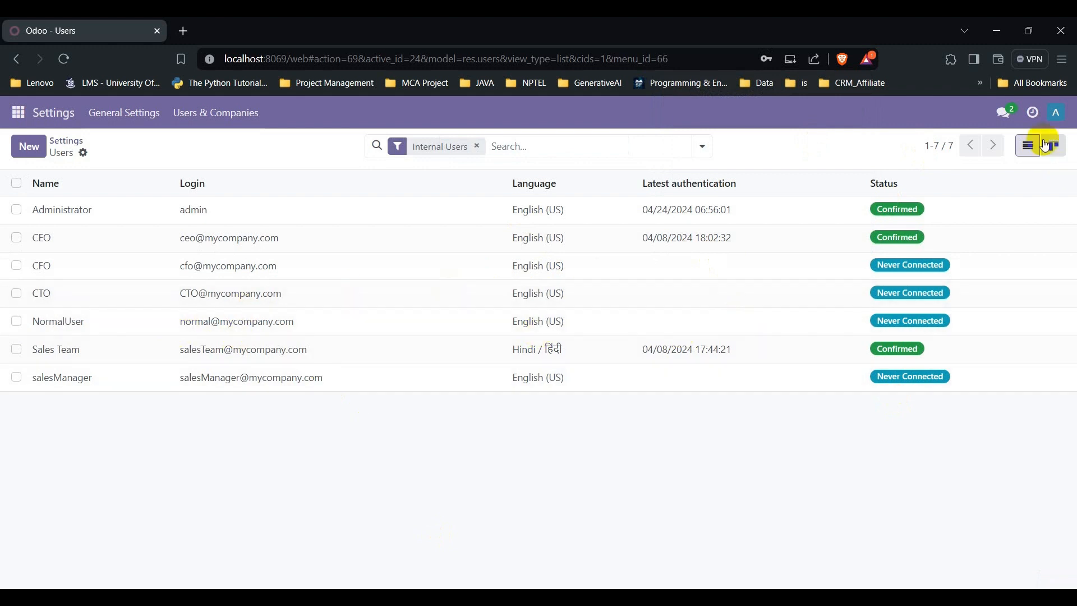
# Step: Log out of the administrator account and enter NormalUser's login e-mail
pyautogui.click(1062, 118)
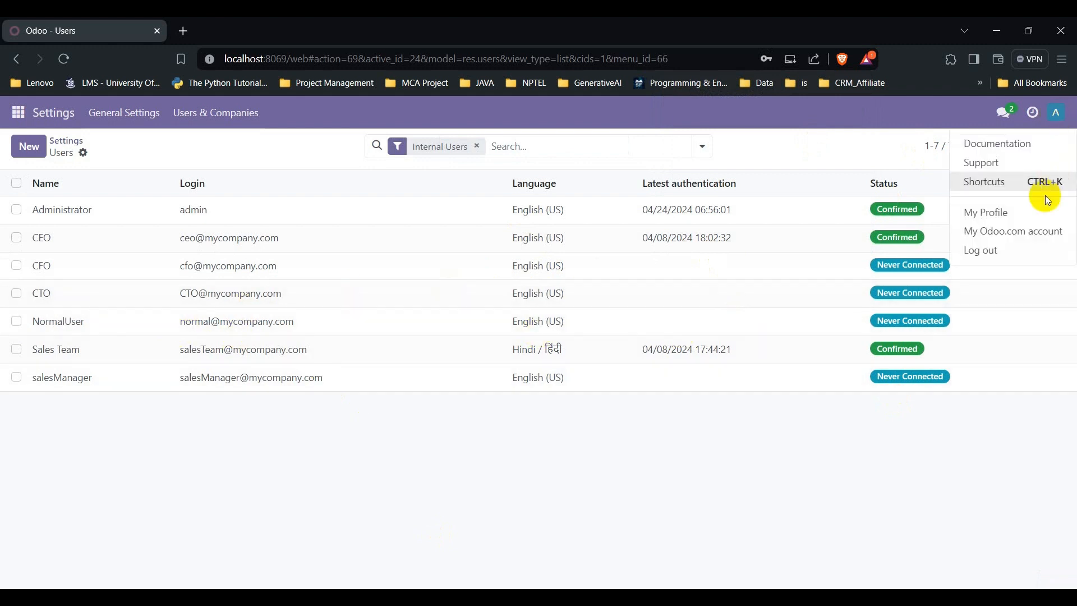
pyautogui.click(979, 249)
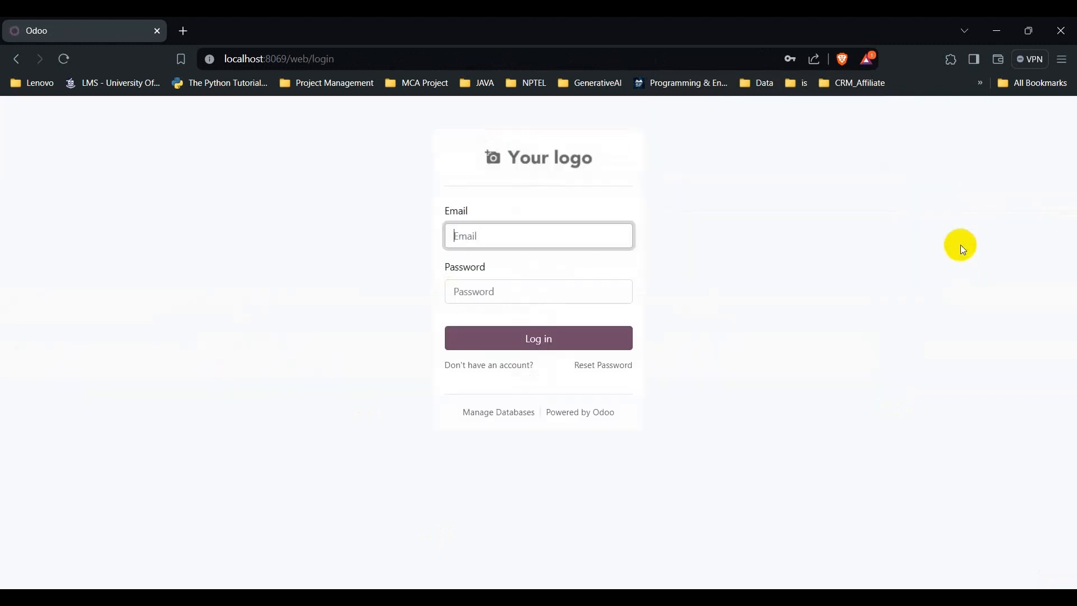
pyautogui.click(480, 233)
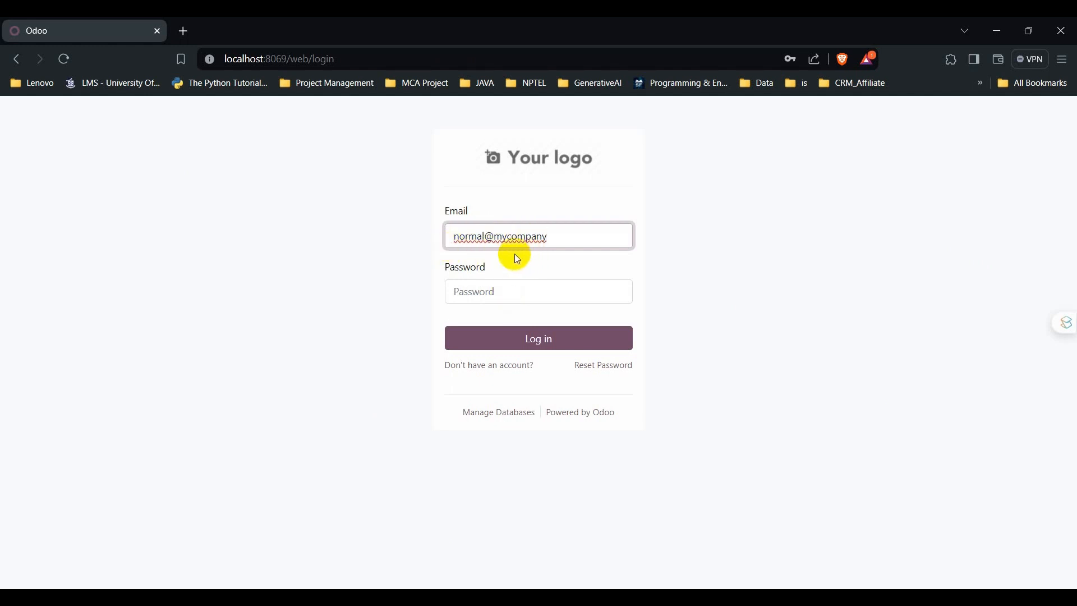
pyautogui.click(514, 308)
# Step: Enter NormalUser's password, sign in, save the password in Brave, and open the apps menu
pyautogui.click(515, 302)
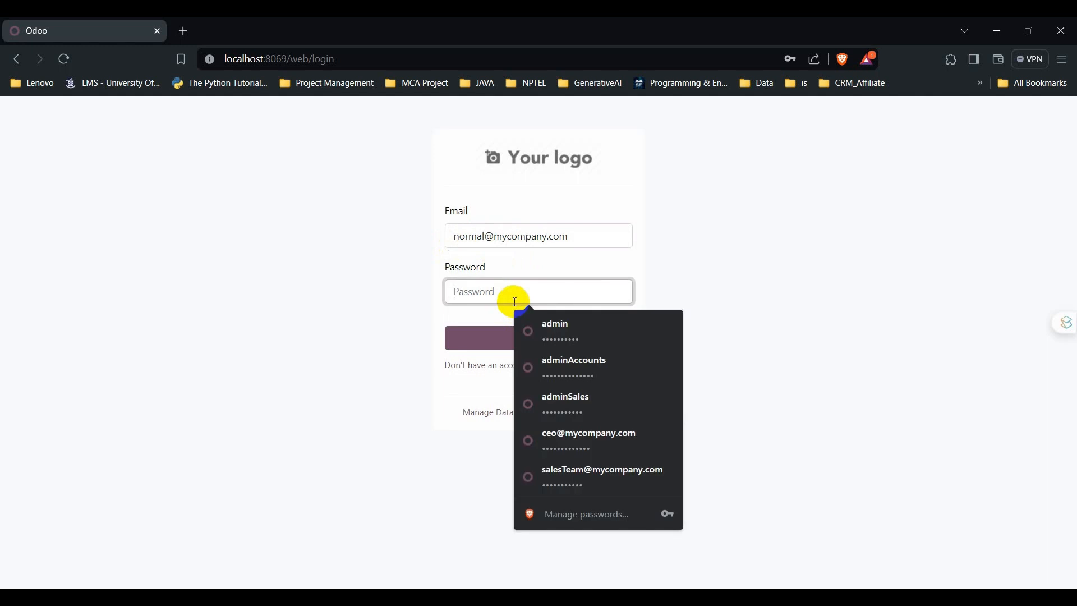
pyautogui.write('nor')
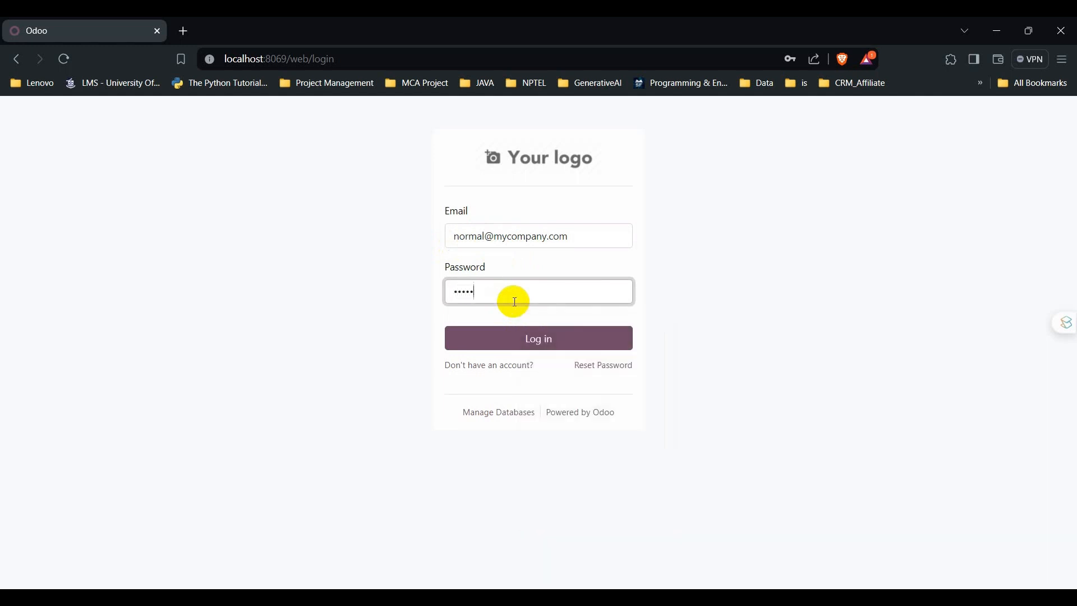
pyautogui.click(517, 338)
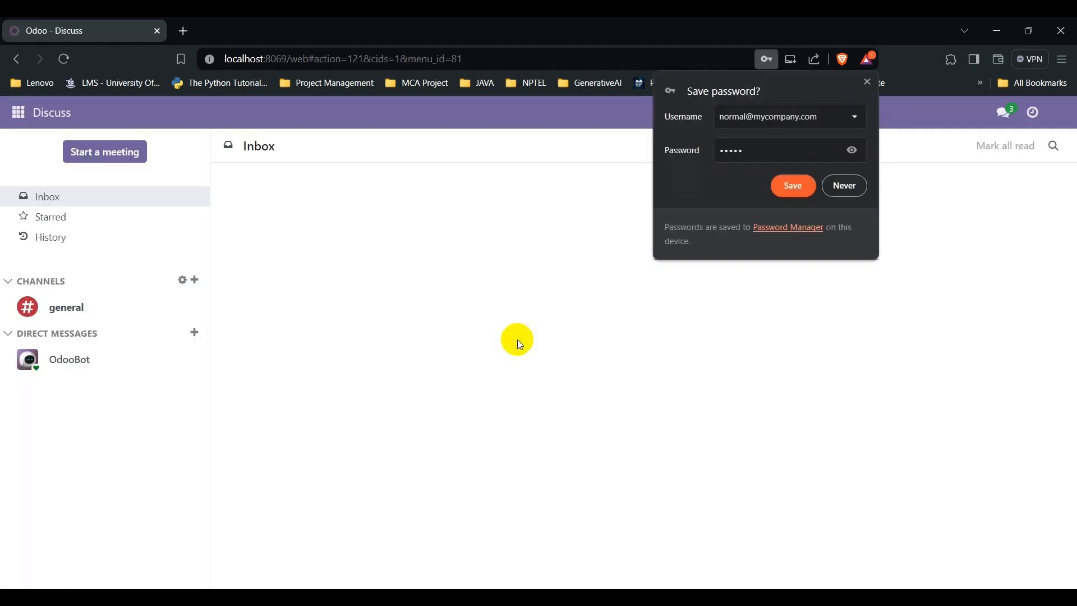
pyautogui.click(788, 184)
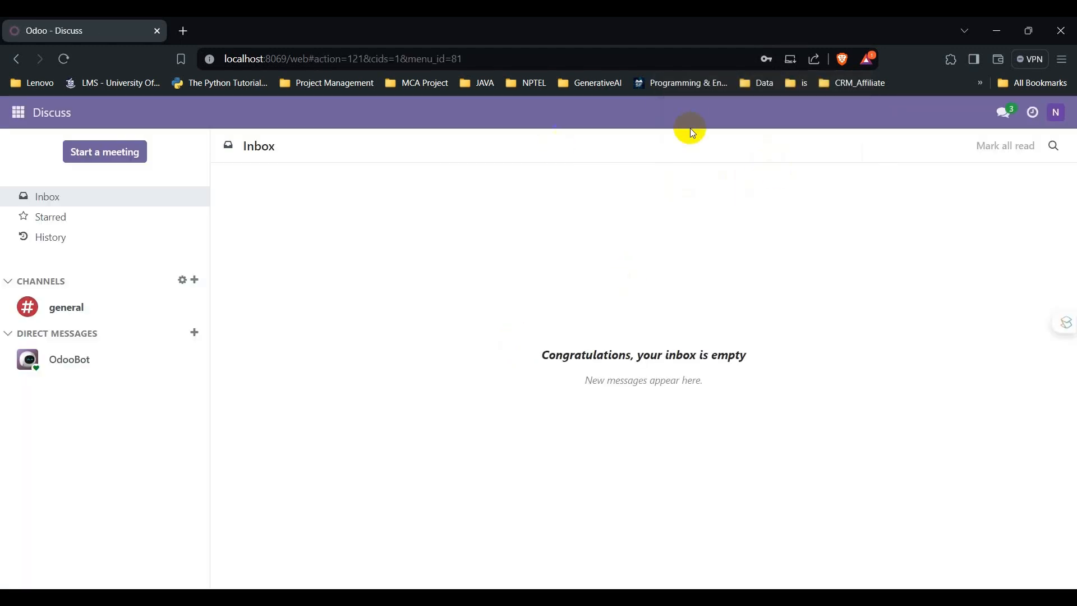
pyautogui.click(29, 116)
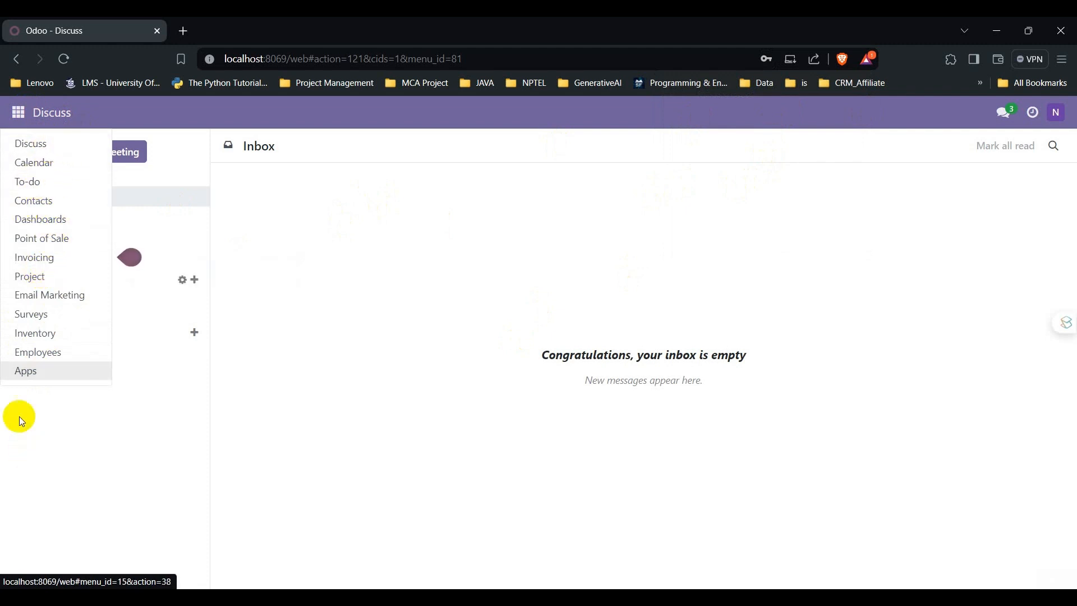
# Step: In Employees, view one employee's Work Information and Received Badges, then return to the directory
pyautogui.click(33, 352)
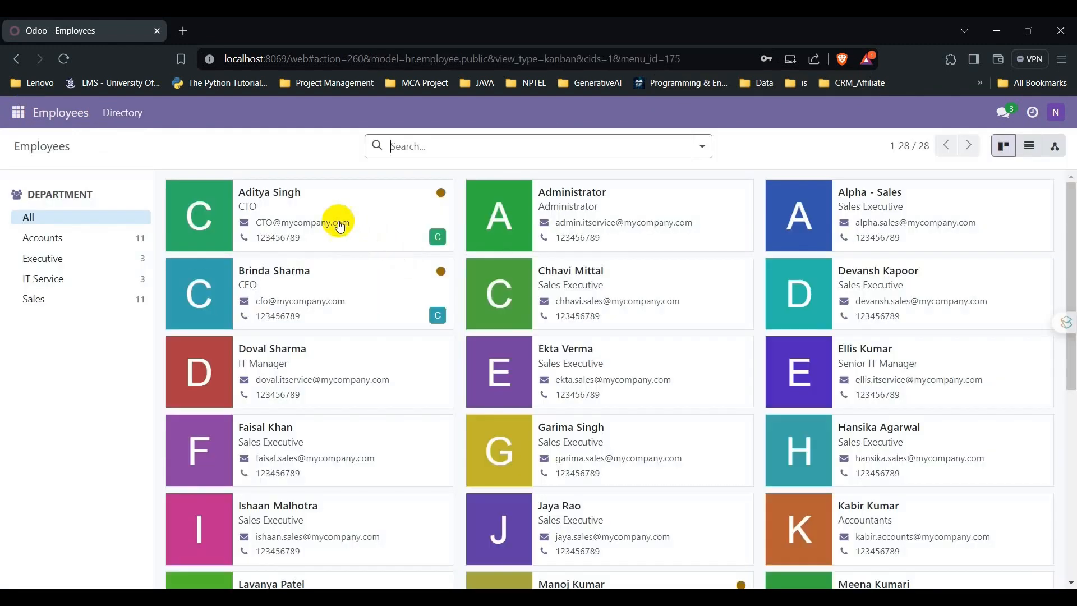
pyautogui.click(277, 194)
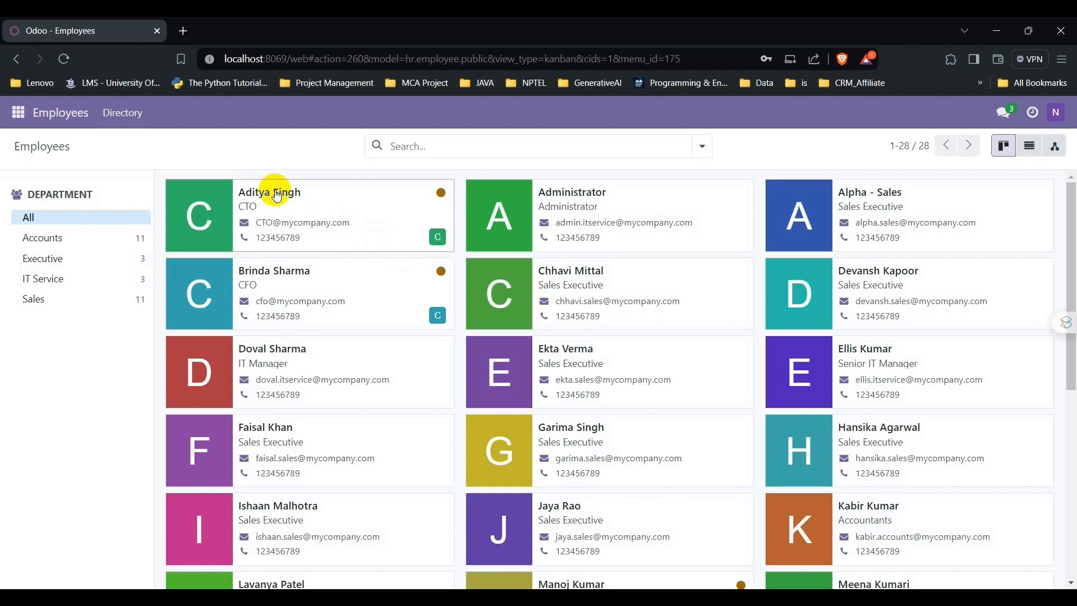
pyautogui.click(621, 179)
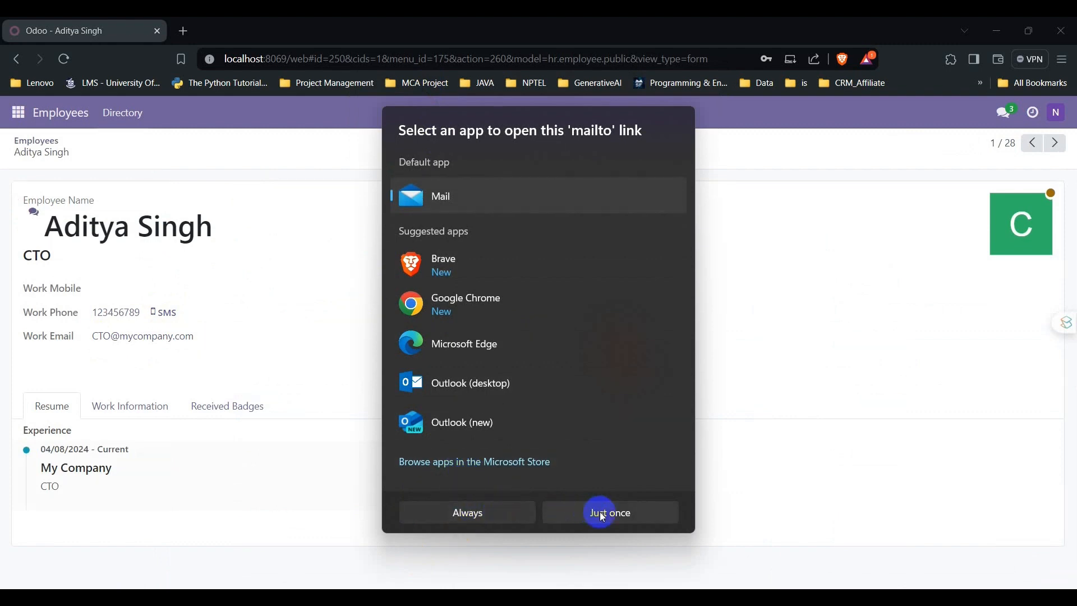
pyautogui.click(618, 514)
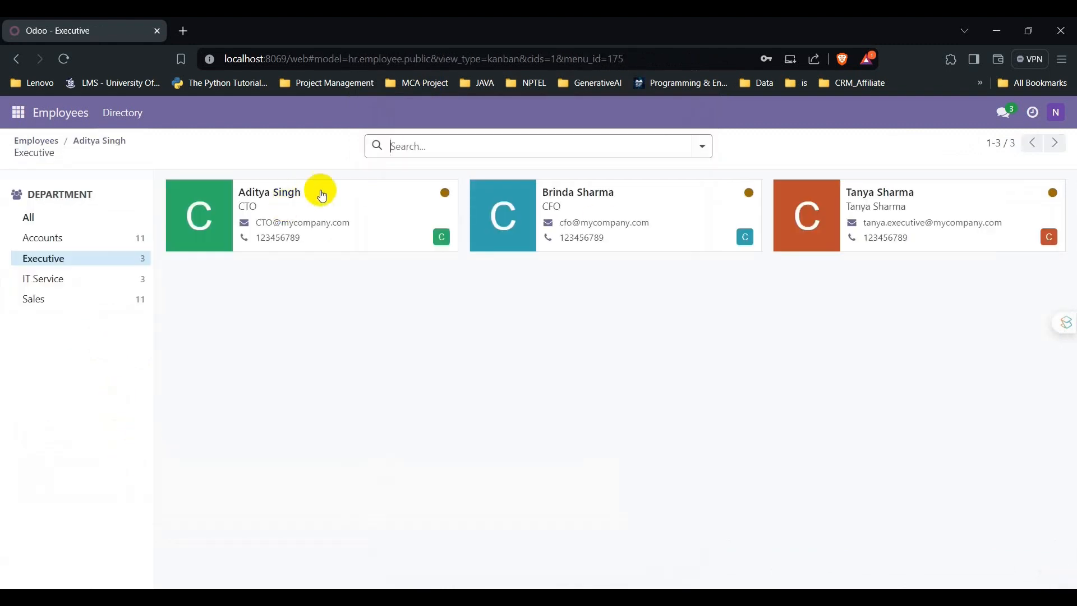
pyautogui.click(276, 200)
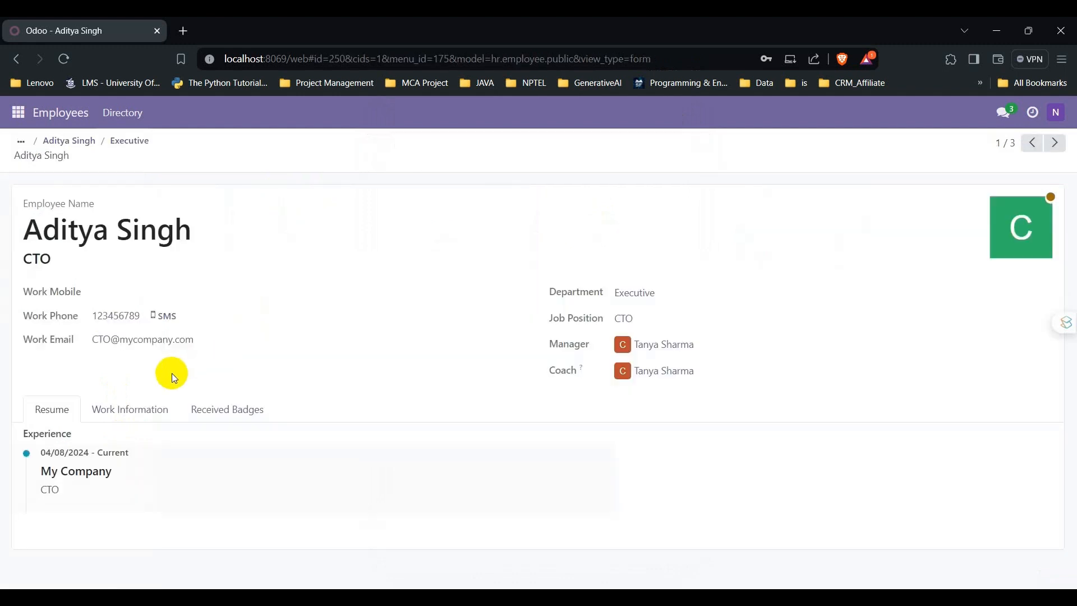
pyautogui.click(140, 405)
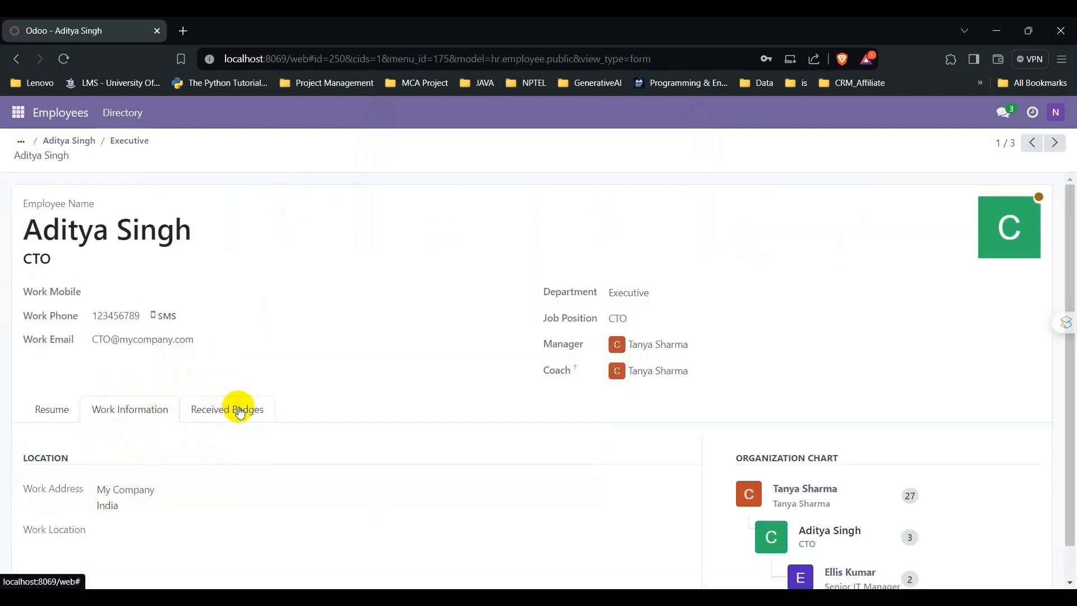
pyautogui.click(240, 410)
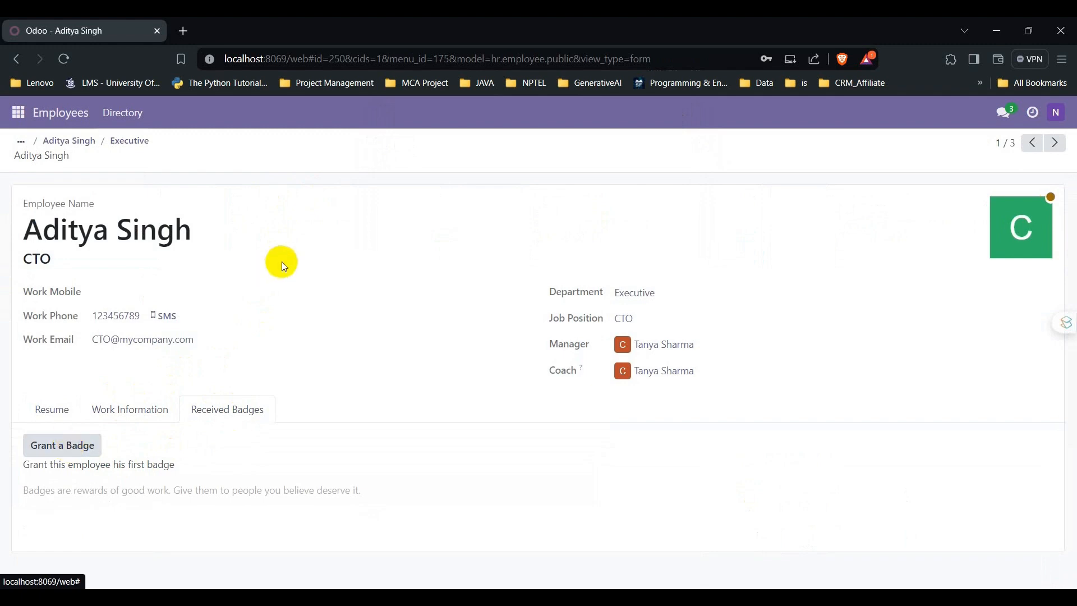
pyautogui.click(65, 122)
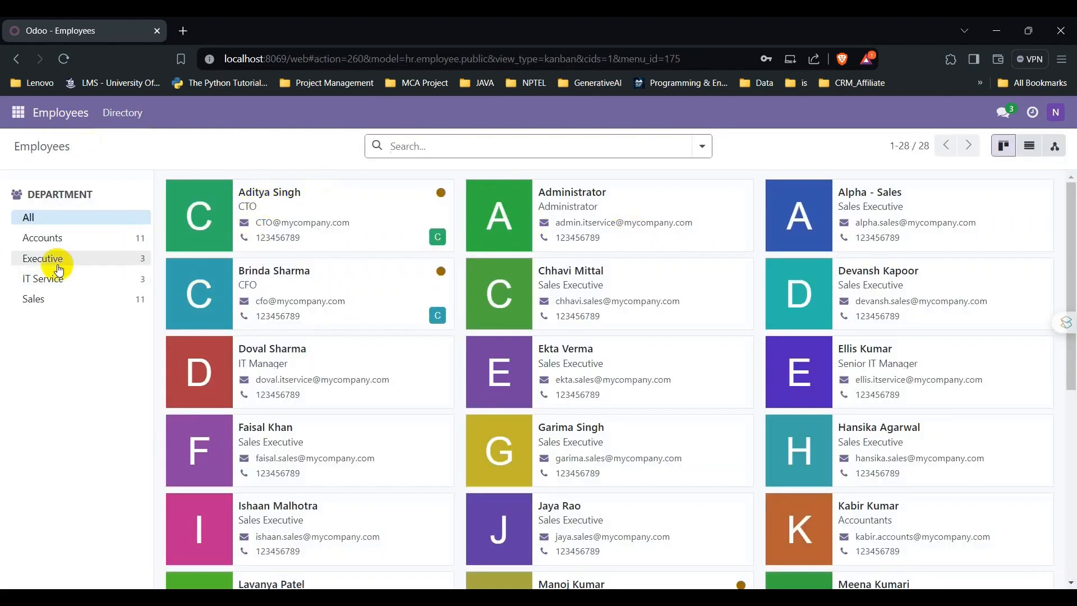
# Step: As NormalUser, open the Email Marketing app, then the Project app, to review their contents
pyautogui.scroll(-6, 300, 339)
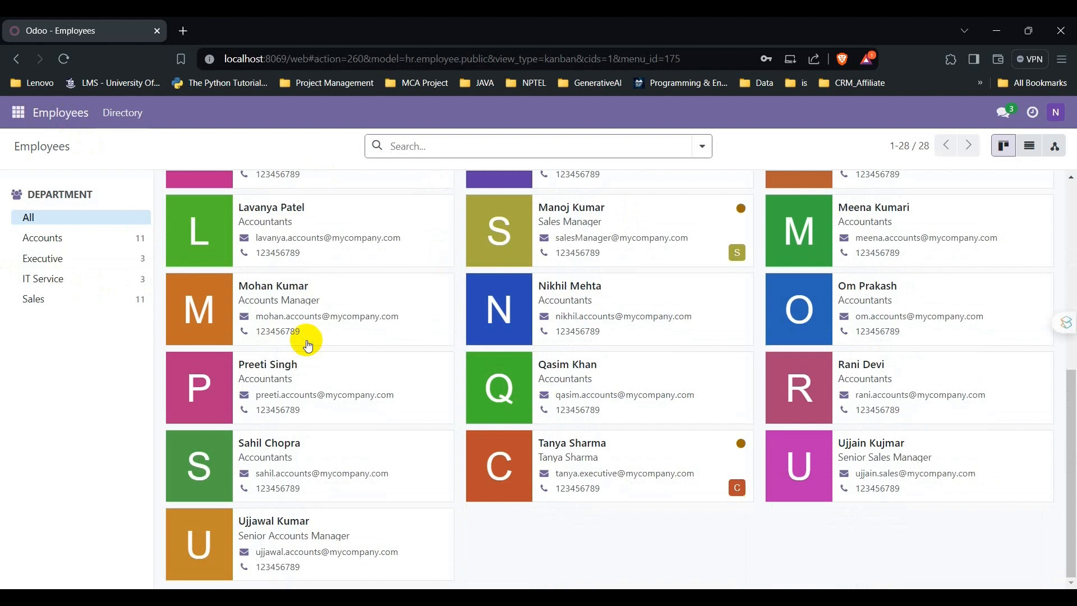
pyautogui.click(19, 125)
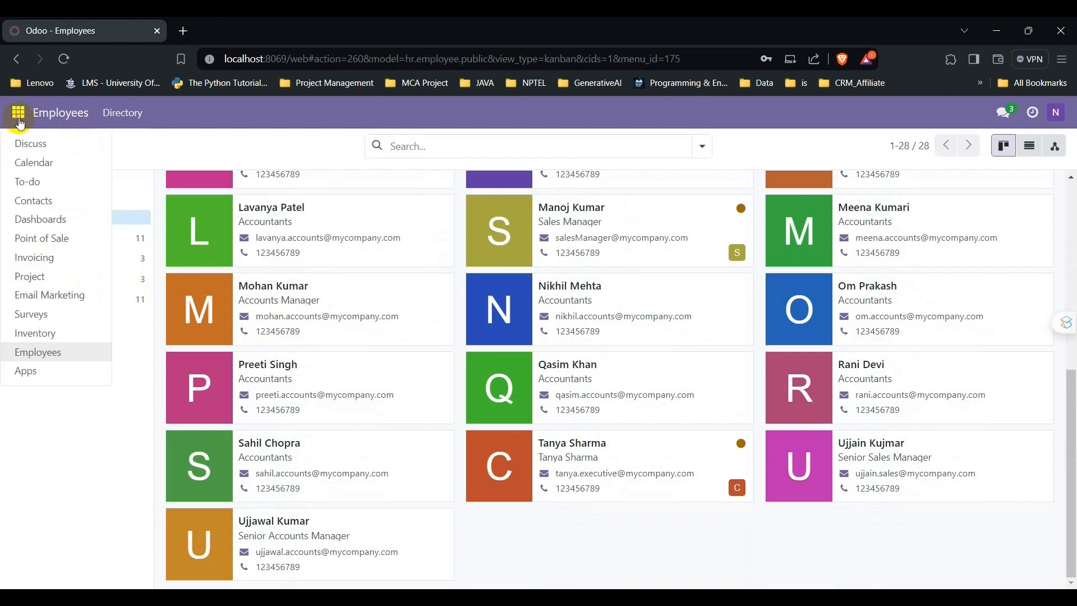
pyautogui.click(45, 297)
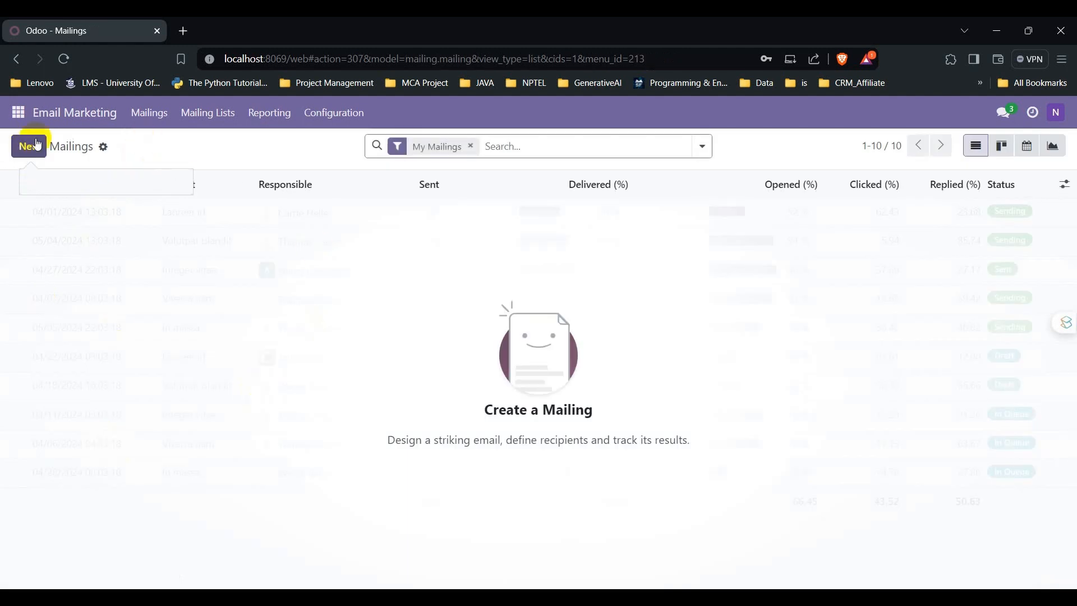
pyautogui.click(18, 114)
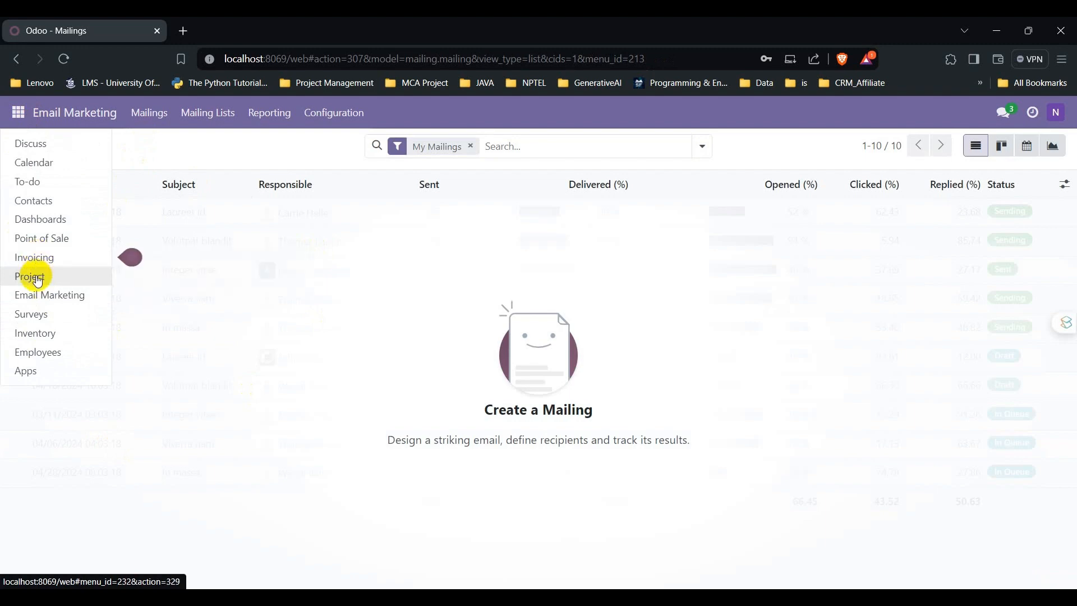
pyautogui.click(29, 276)
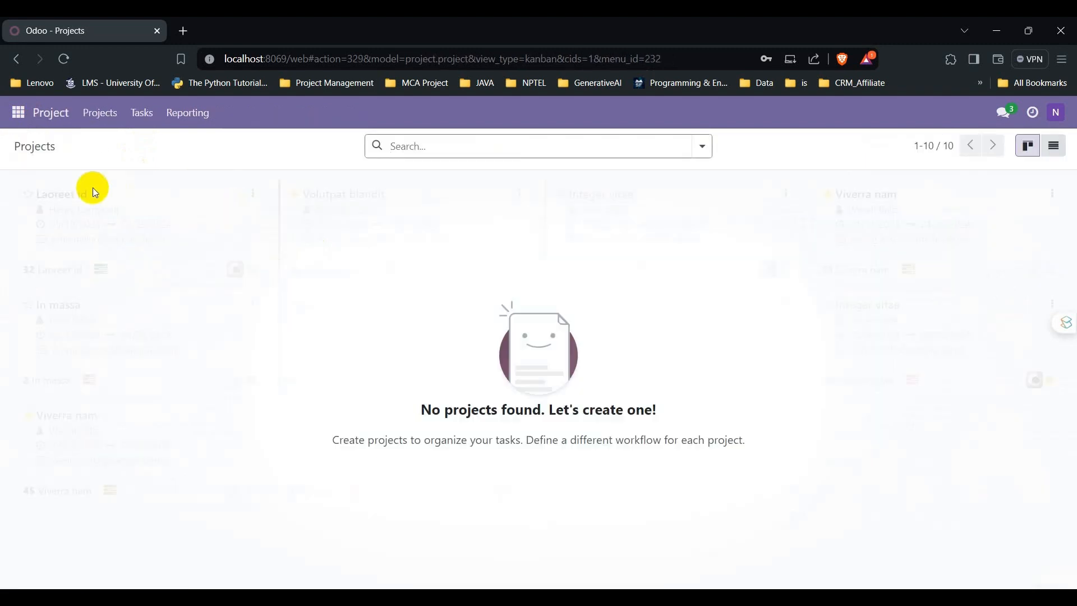